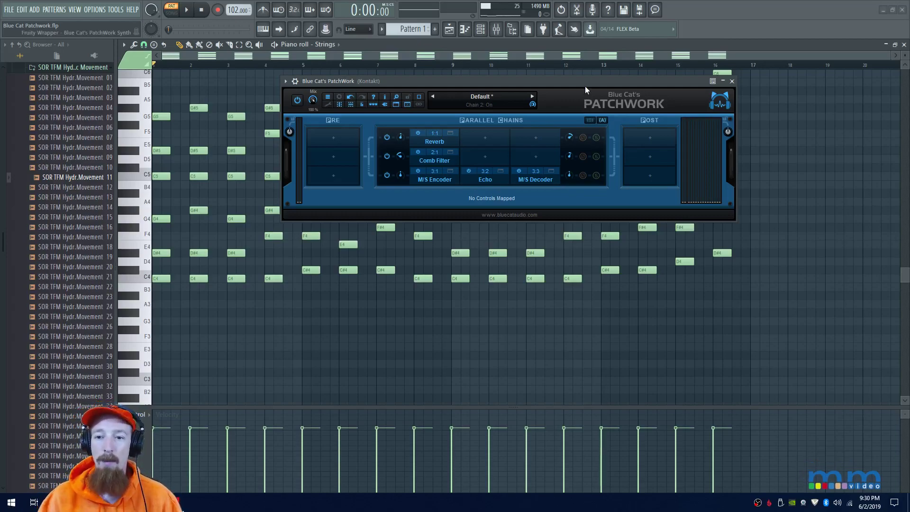
# Step: Set PatchWork's slot grid to eight rows
pyautogui.moveTo(585, 82); pyautogui.dragTo(585, 78)
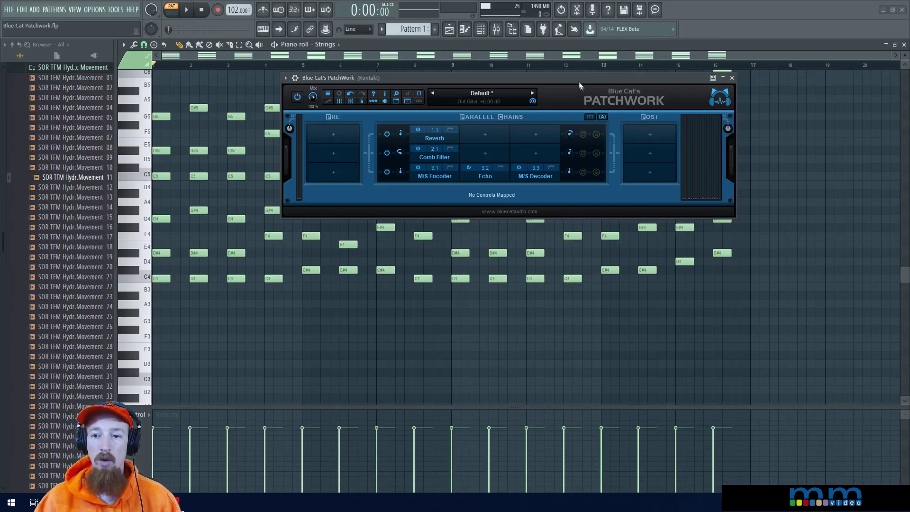
pyautogui.moveTo(579, 83); pyautogui.dragTo(576, 82)
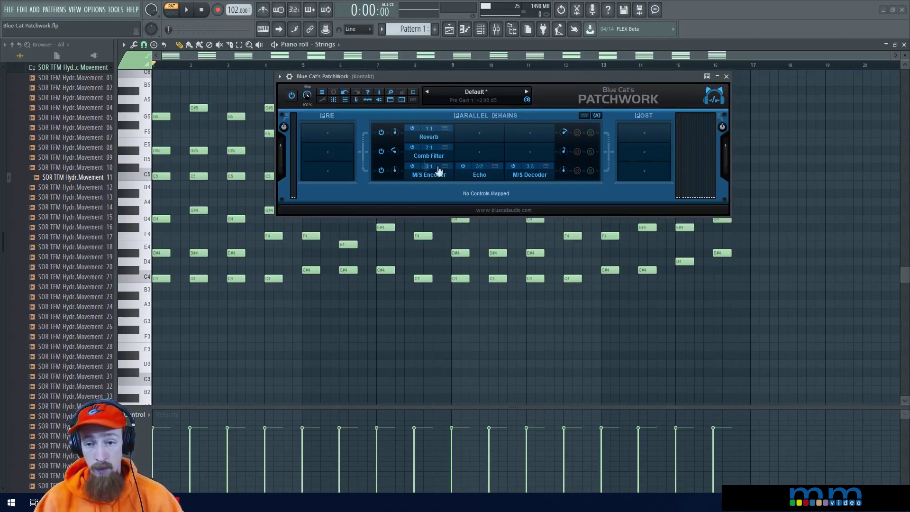
pyautogui.click(350, 102)
pyautogui.click(368, 180)
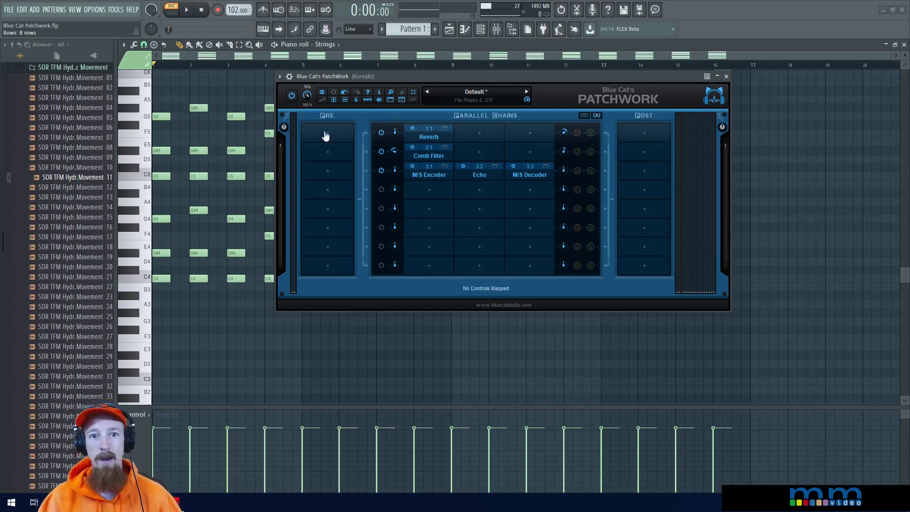
# Step: Load a nested PatchWork Synth into the last pre slot and give it eight rows
pyautogui.rightClick(335, 265)
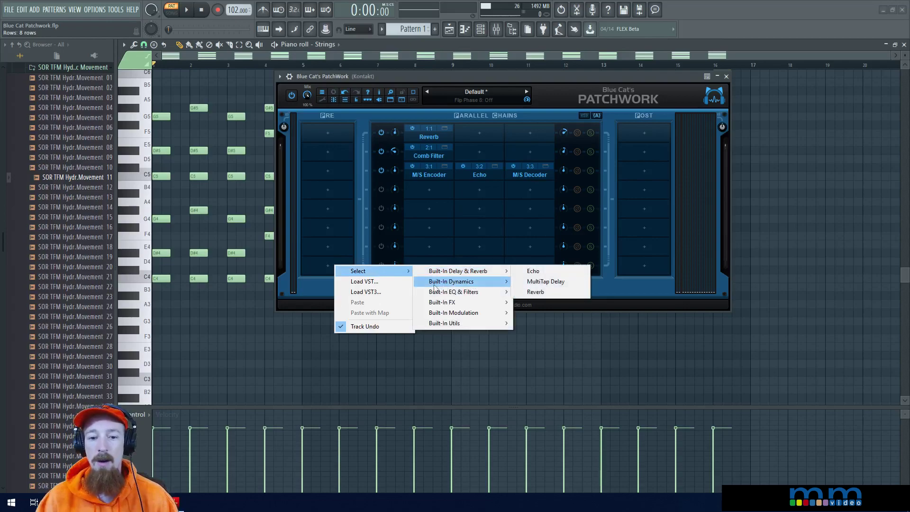
pyautogui.moveTo(365, 271)
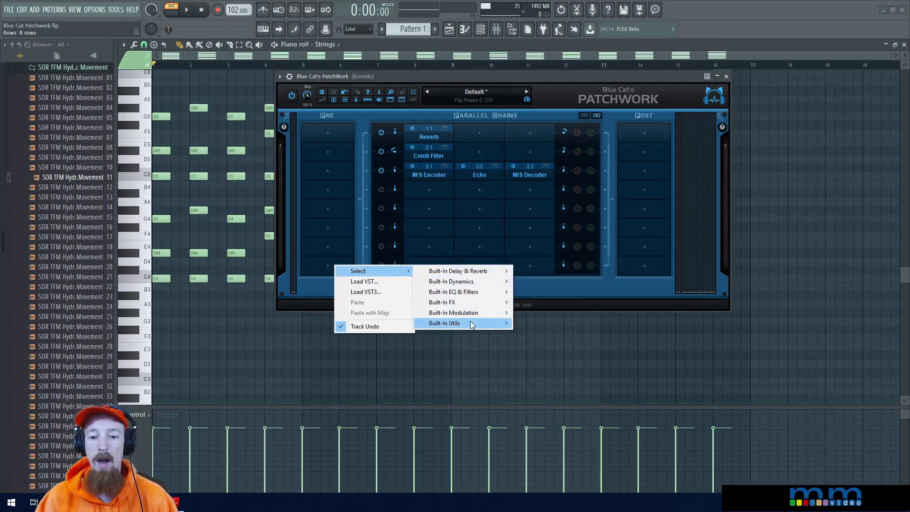
pyautogui.moveTo(470, 321)
pyautogui.click(564, 386)
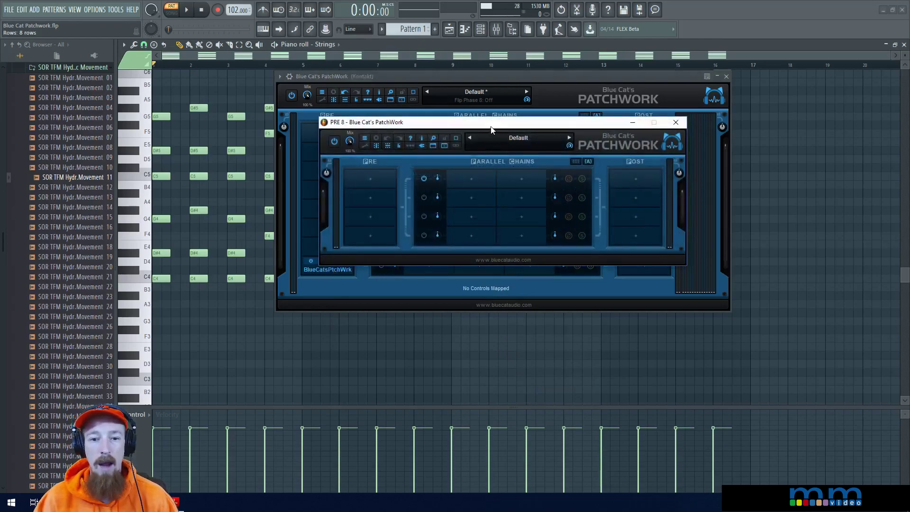
pyautogui.click(463, 109)
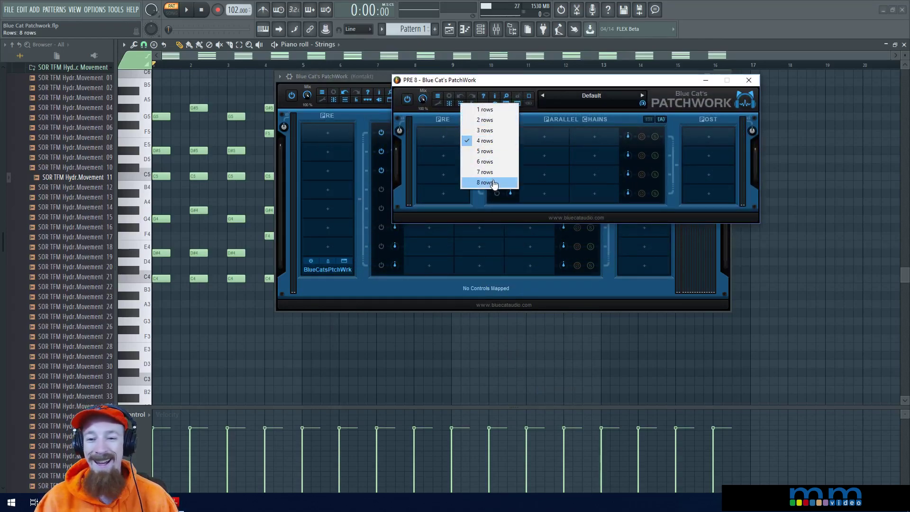
pyautogui.click(493, 184)
pyautogui.click(749, 80)
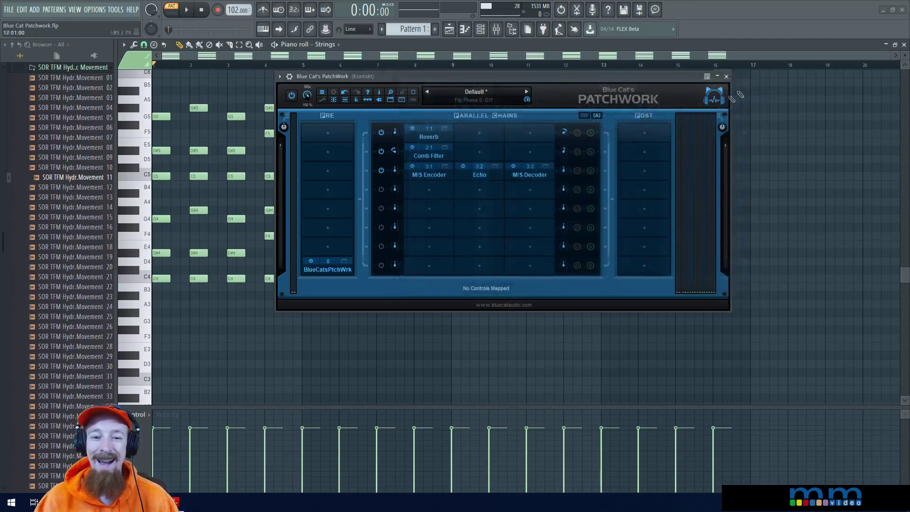
# Step: Remove the nested PatchWork Synth from the last pre slot, choosing No Plug-in
pyautogui.rightClick(324, 271)
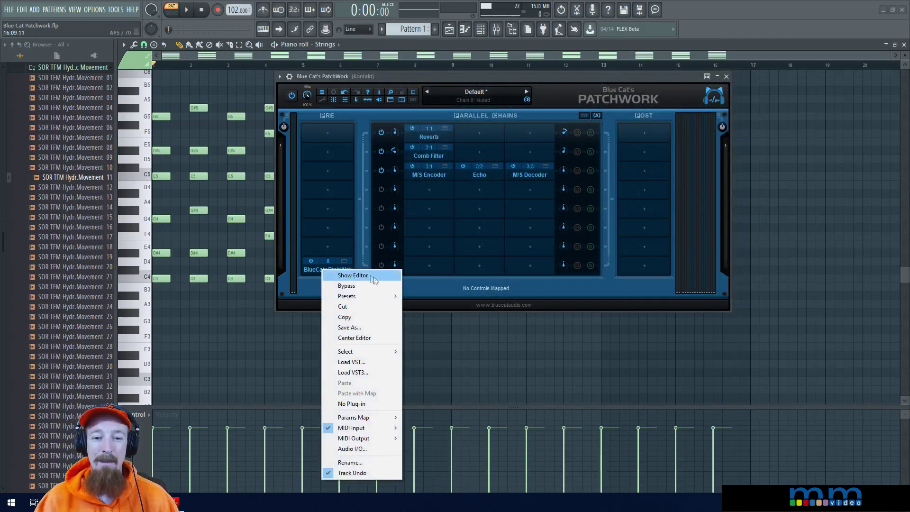
pyautogui.moveTo(384, 296)
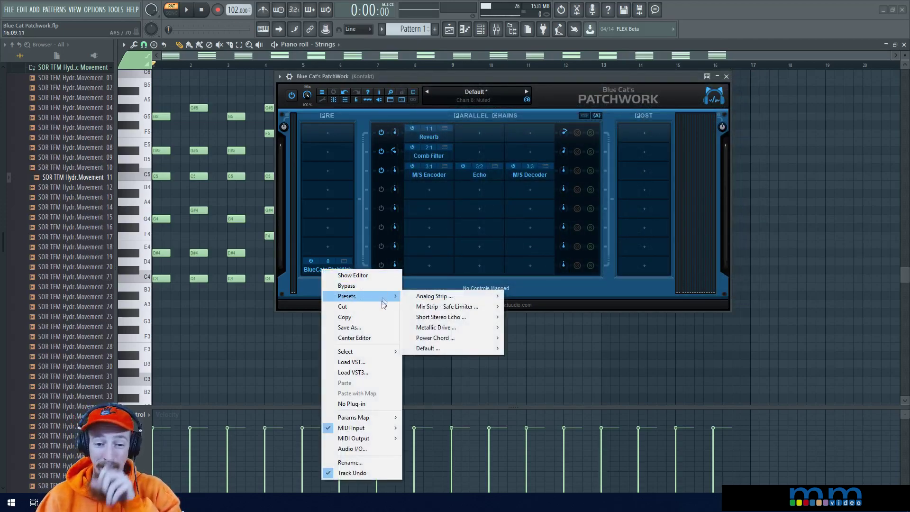
pyautogui.click(369, 403)
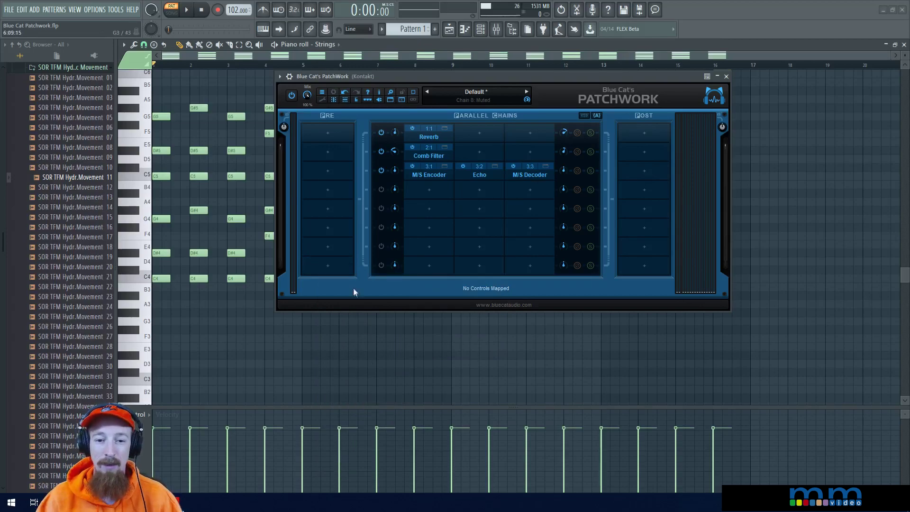
pyautogui.click(345, 99)
# Step: Reduce PatchWork to three rows of slots, keeping the column count unchanged
pyautogui.click(359, 131)
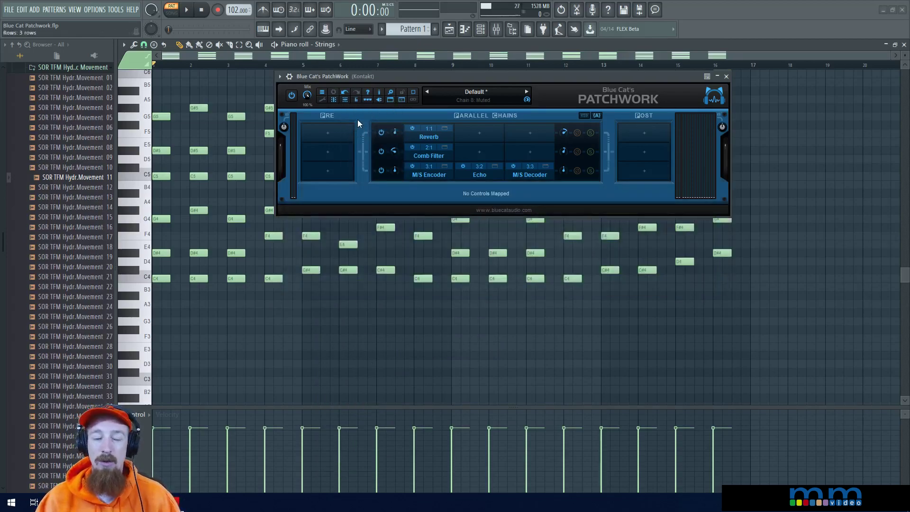
pyautogui.moveTo(447, 76); pyautogui.dragTo(422, 76)
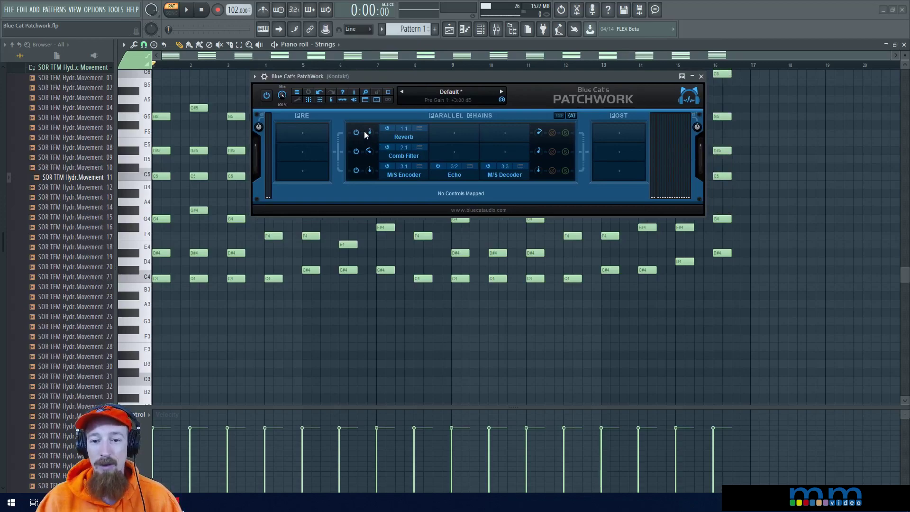
pyautogui.click(309, 100)
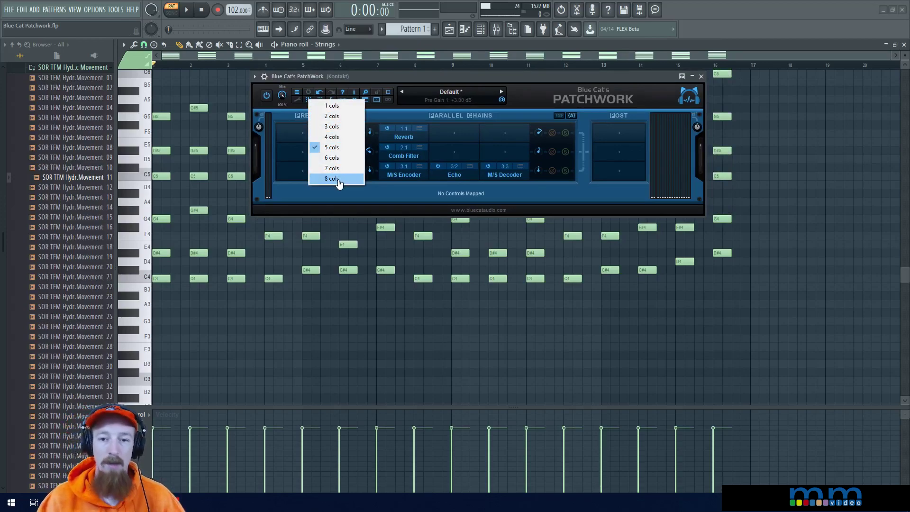
pyautogui.click(462, 77)
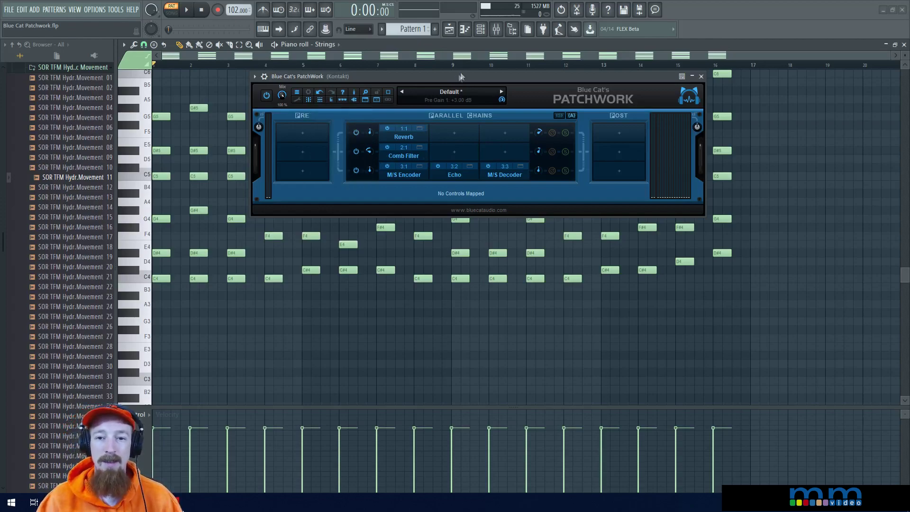
pyautogui.moveTo(457, 77); pyautogui.dragTo(449, 87)
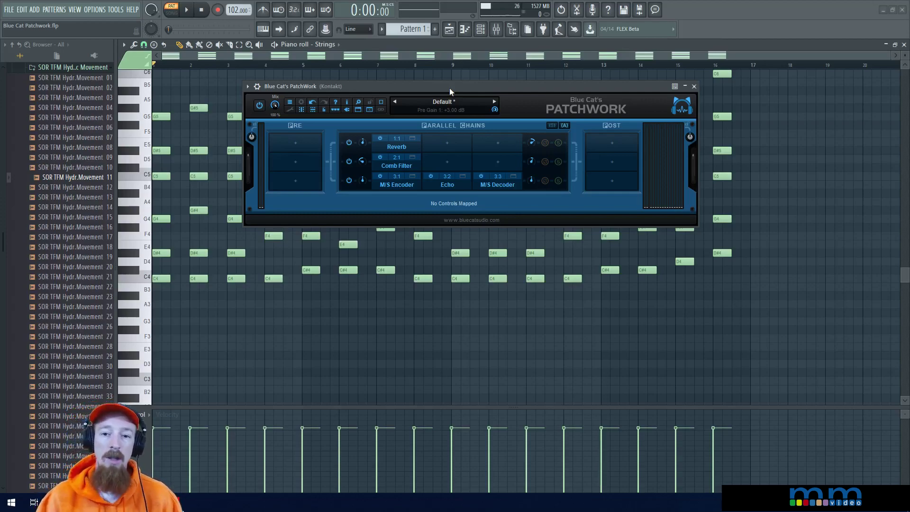
pyautogui.moveTo(451, 89); pyautogui.dragTo(474, 89)
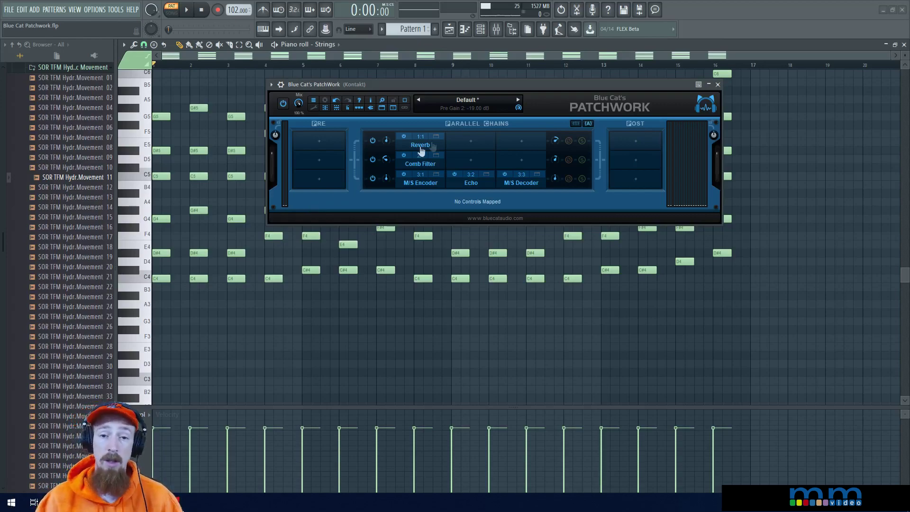
pyautogui.moveTo(514, 87); pyautogui.dragTo(589, 90)
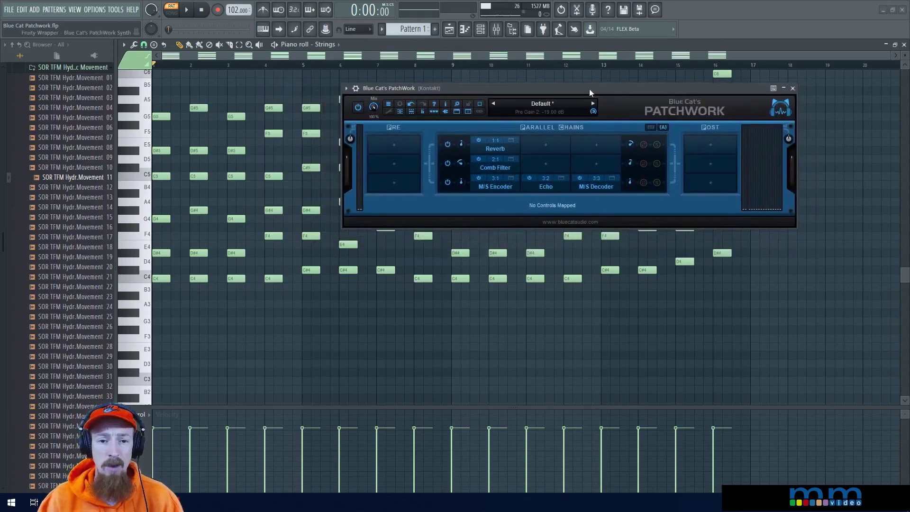
pyautogui.click(546, 151)
pyautogui.moveTo(565, 154)
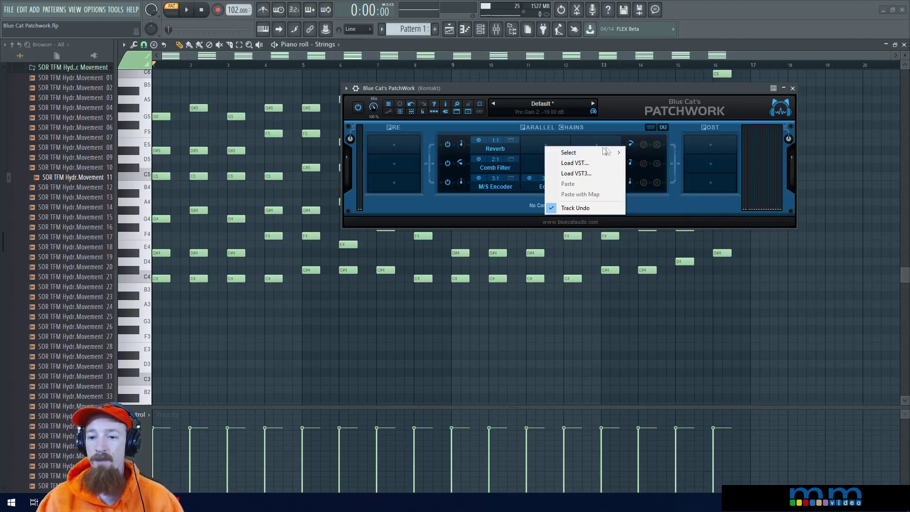
pyautogui.moveTo(607, 152)
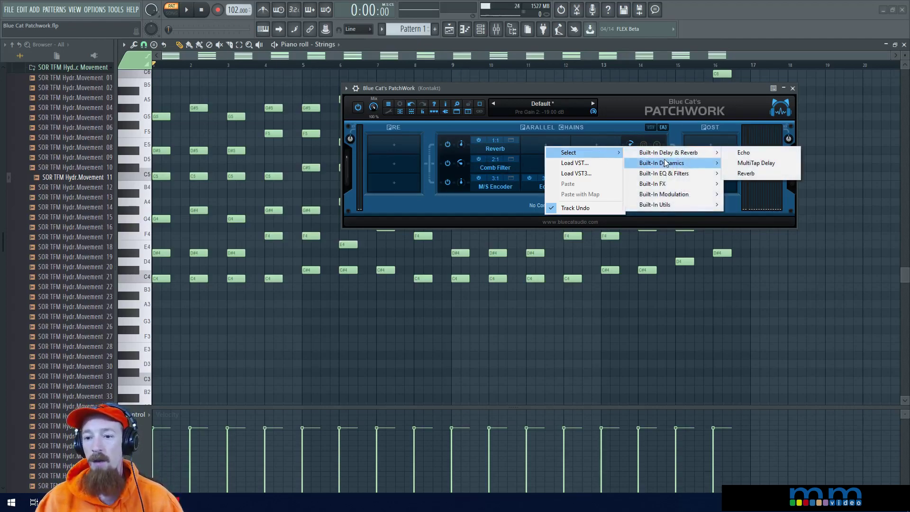
pyautogui.moveTo(669, 197)
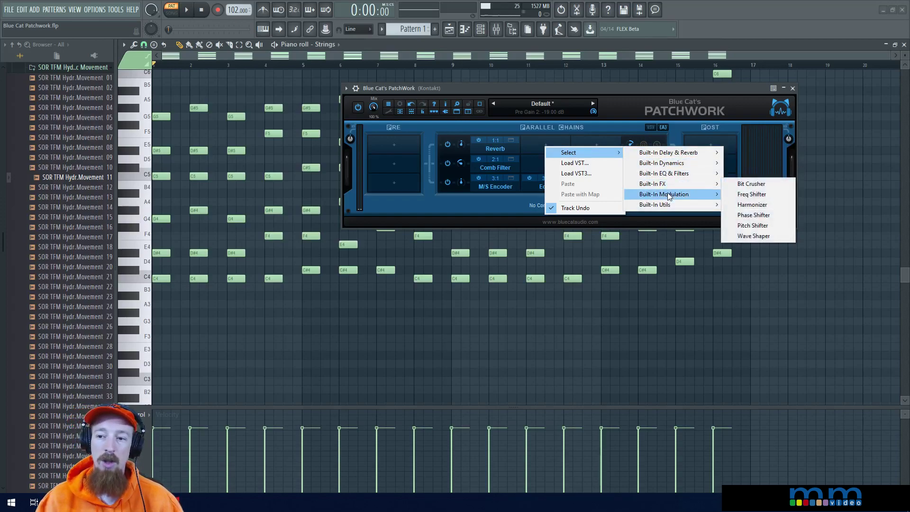
pyautogui.click(588, 165)
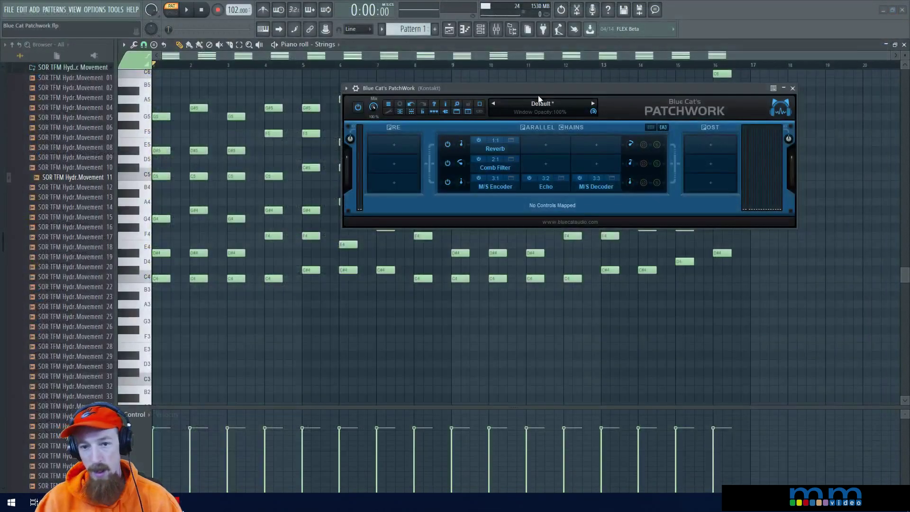
pyautogui.moveTo(545, 89); pyautogui.dragTo(594, 87)
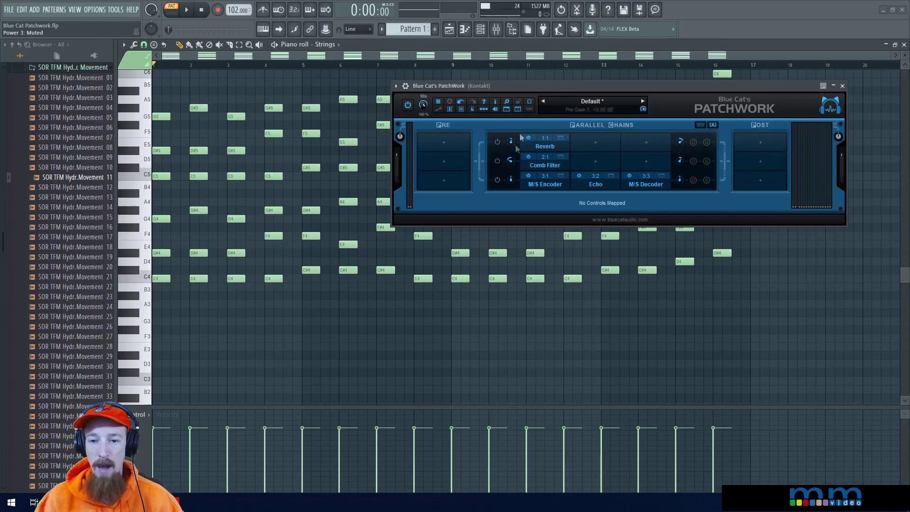
pyautogui.moveTo(533, 87); pyautogui.dragTo(556, 87)
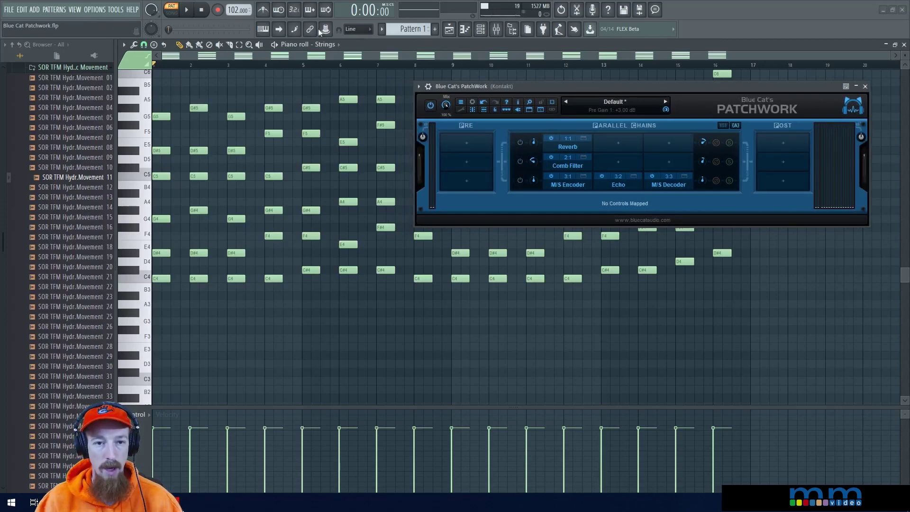
pyautogui.press('space')
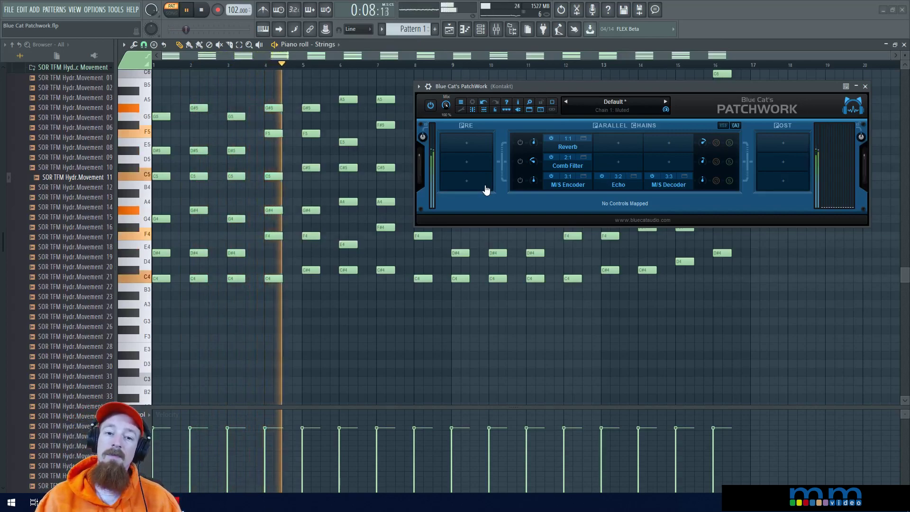
pyautogui.moveTo(530, 86); pyautogui.dragTo(539, 303)
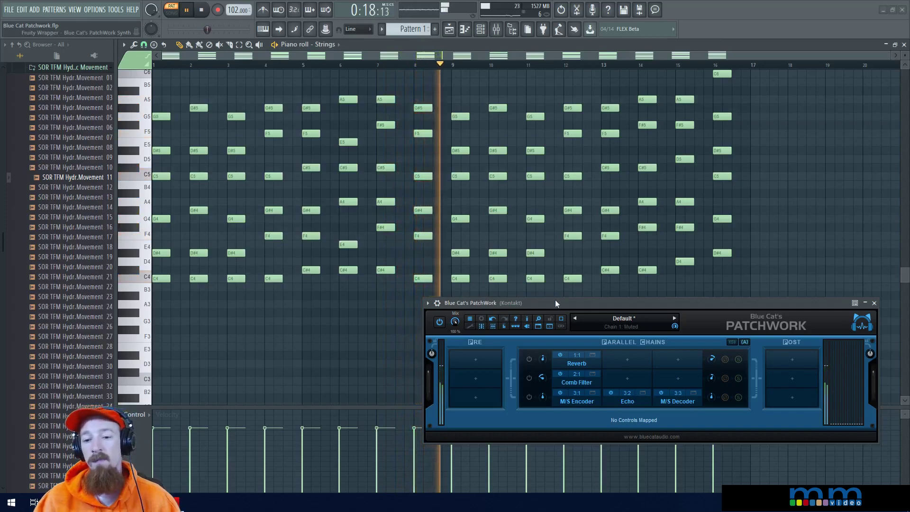
pyautogui.press('space')
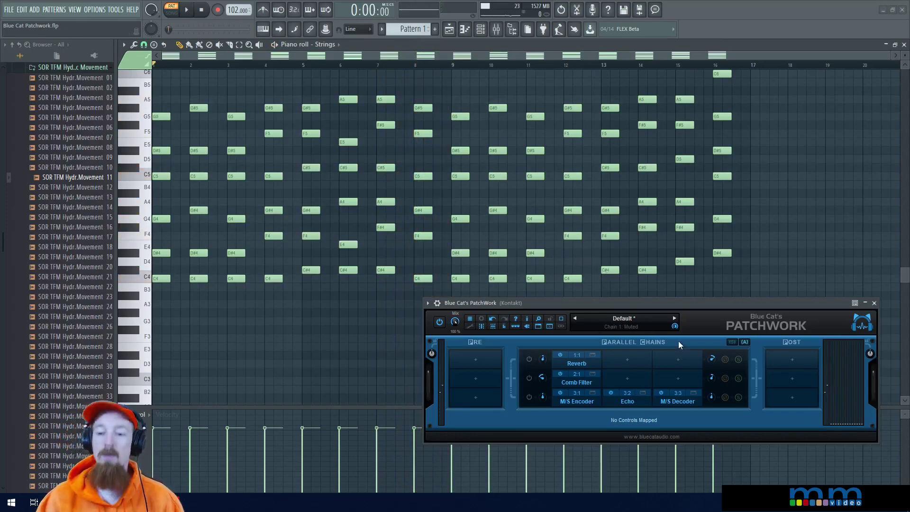
pyautogui.moveTo(678, 305); pyautogui.dragTo(656, 98)
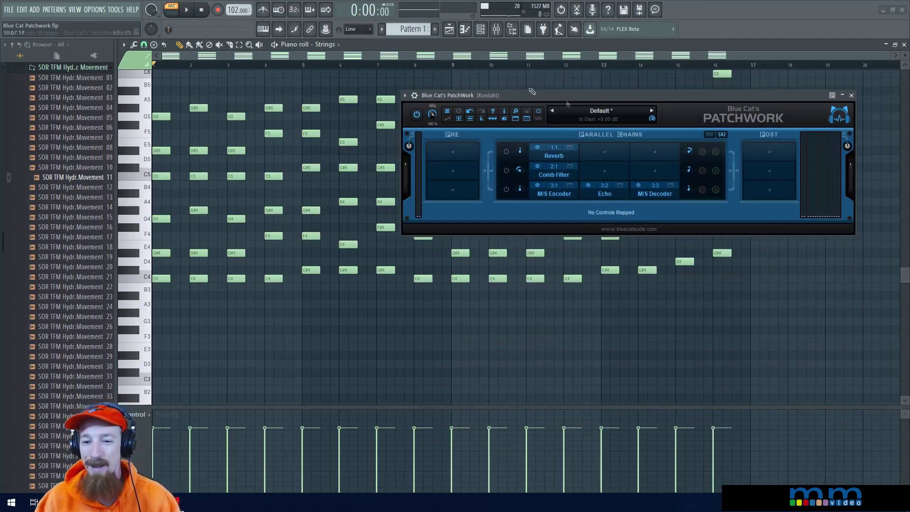
pyautogui.moveTo(556, 155); pyautogui.dragTo(460, 165)
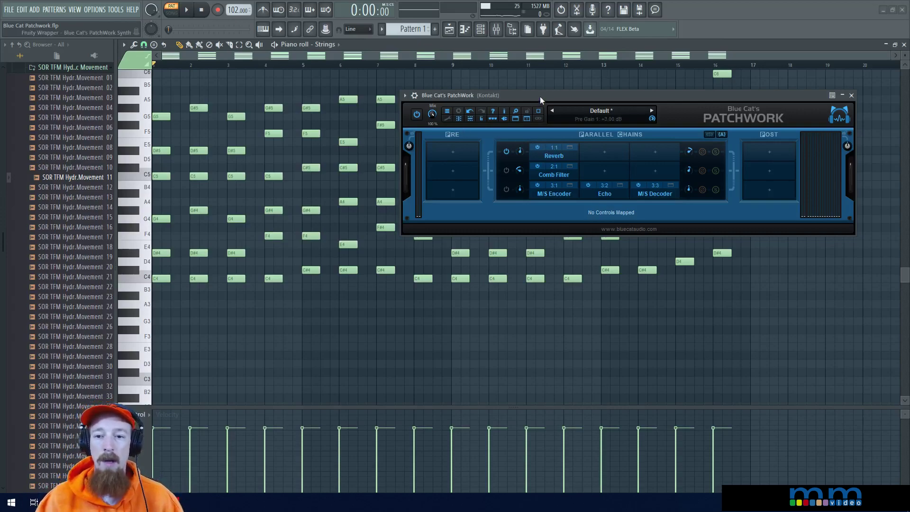
# Step: Play and stop the Strings pattern, then raise the PatchWork window
pyautogui.moveTo(540, 95); pyautogui.dragTo(541, 120)
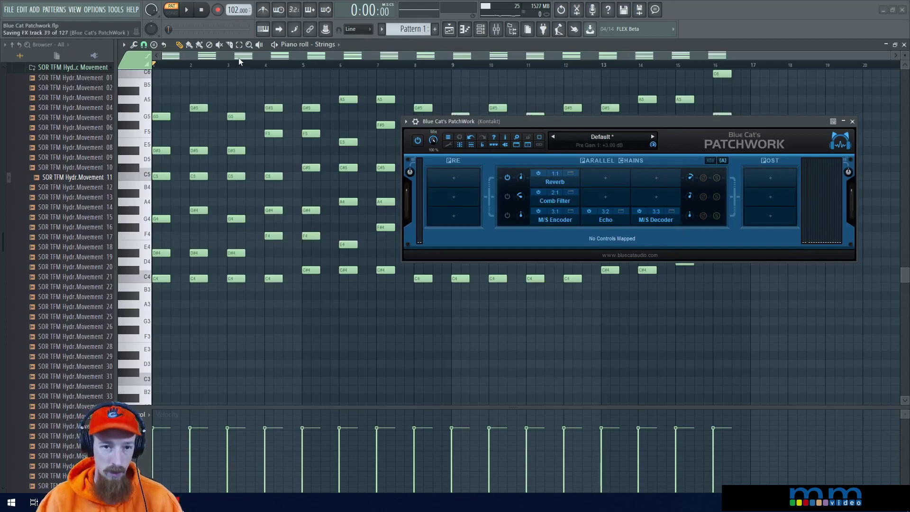
pyautogui.press('space')
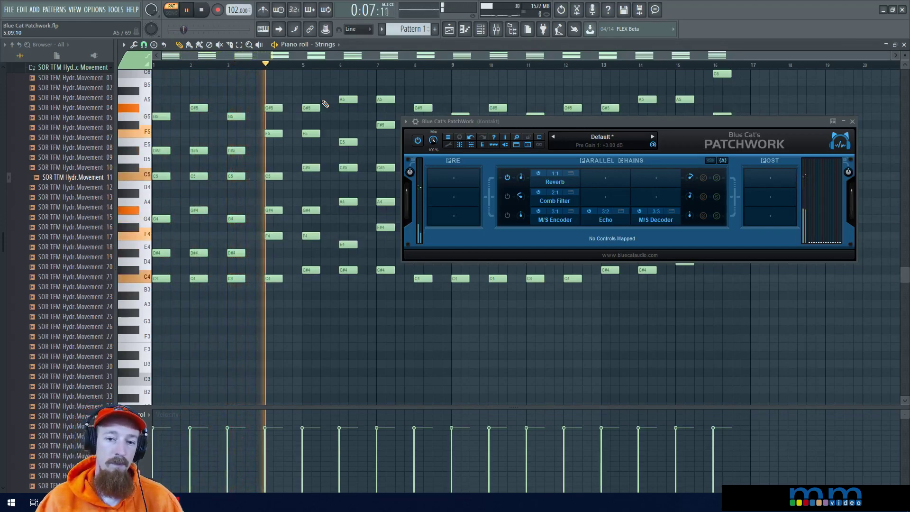
pyautogui.press('space')
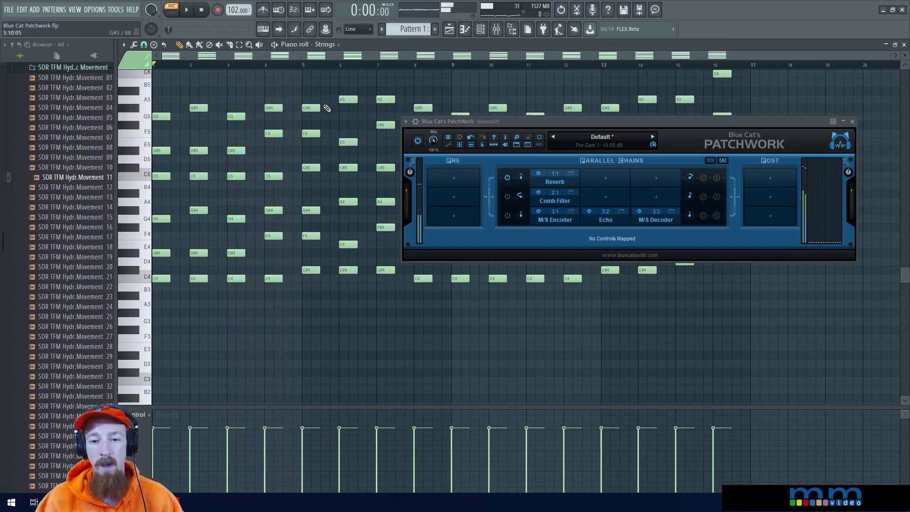
pyautogui.moveTo(549, 121); pyautogui.dragTo(555, 108)
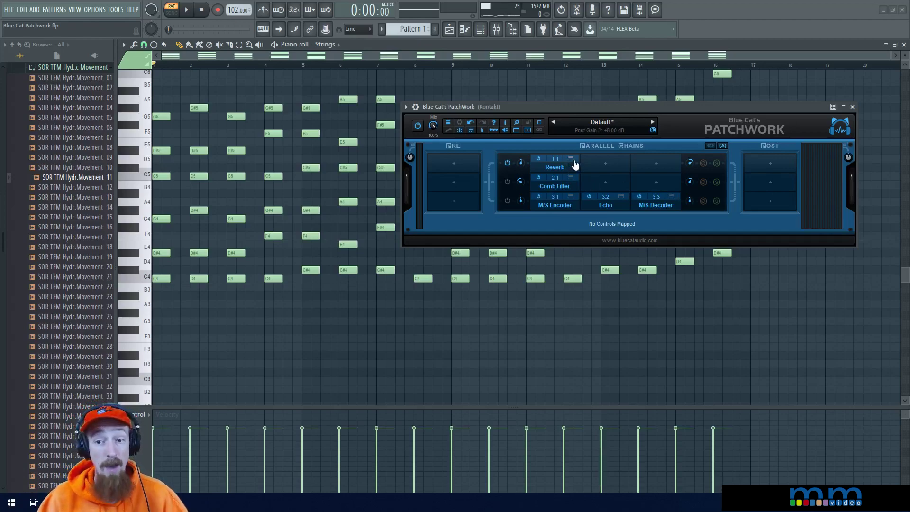
pyautogui.click(572, 160)
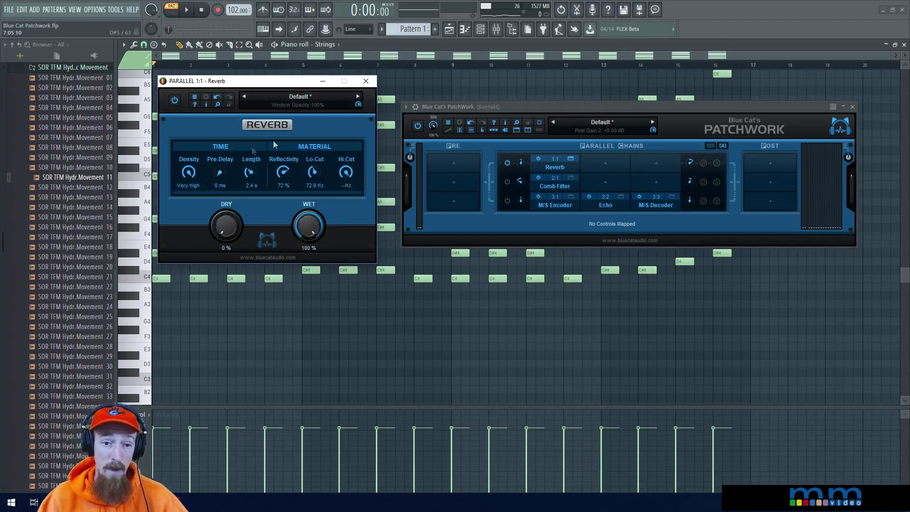
pyautogui.click(575, 161)
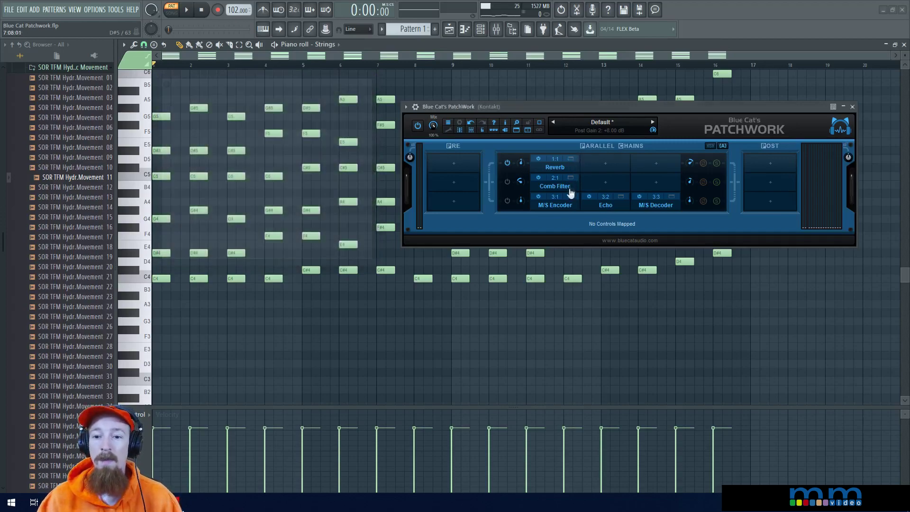
pyautogui.click(572, 179)
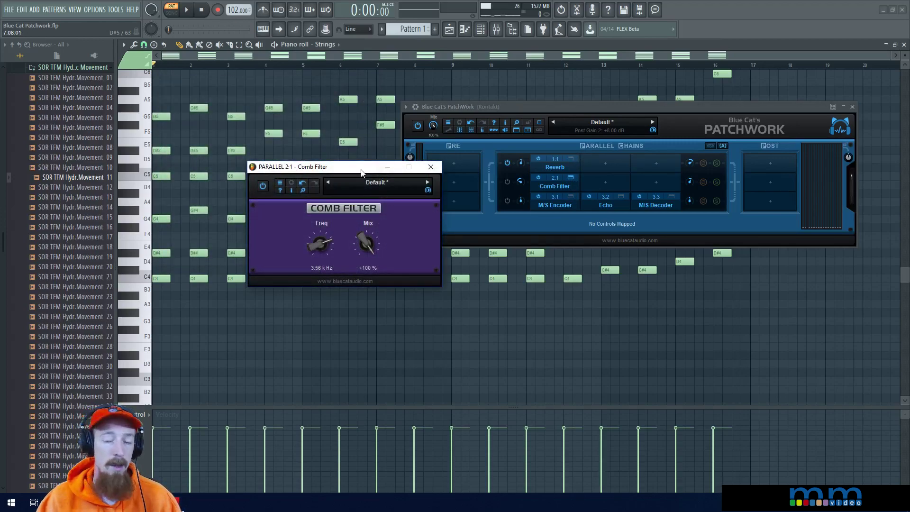
pyautogui.moveTo(380, 167); pyautogui.dragTo(341, 132)
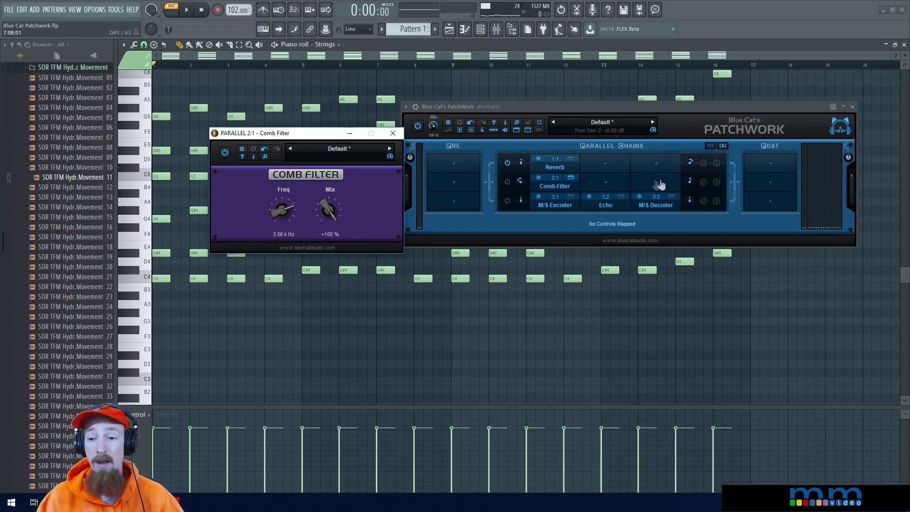
pyautogui.click(555, 187)
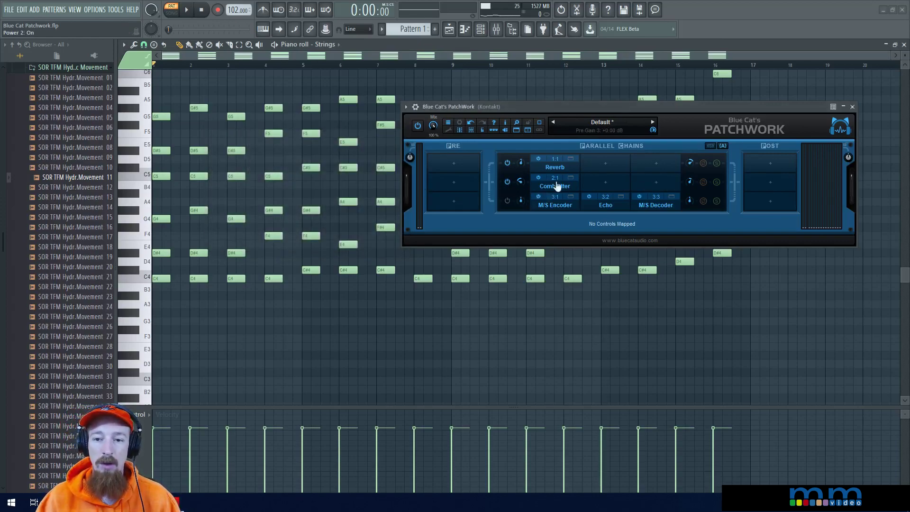
# Step: Audition the Strings through the parallel chains, then show the Average/Sum summing choices
pyautogui.moveTo(582, 106); pyautogui.dragTo(585, 107)
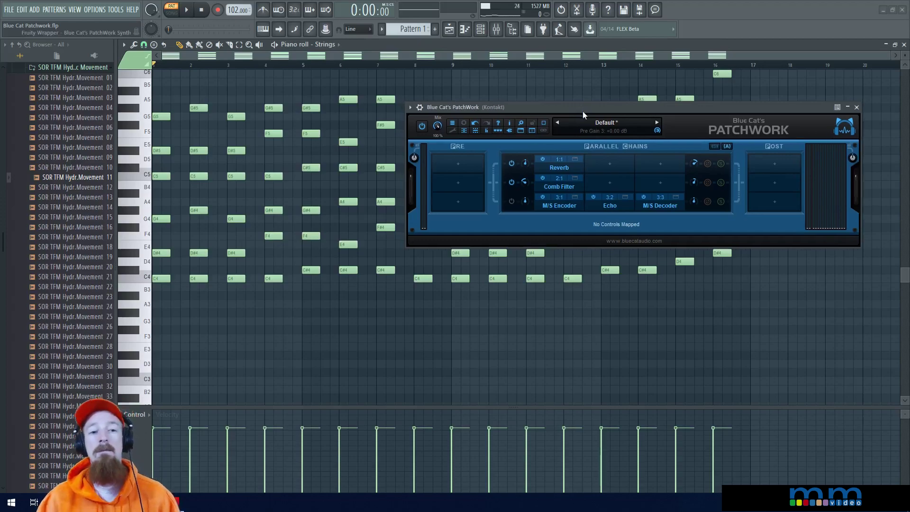
pyautogui.press('space')
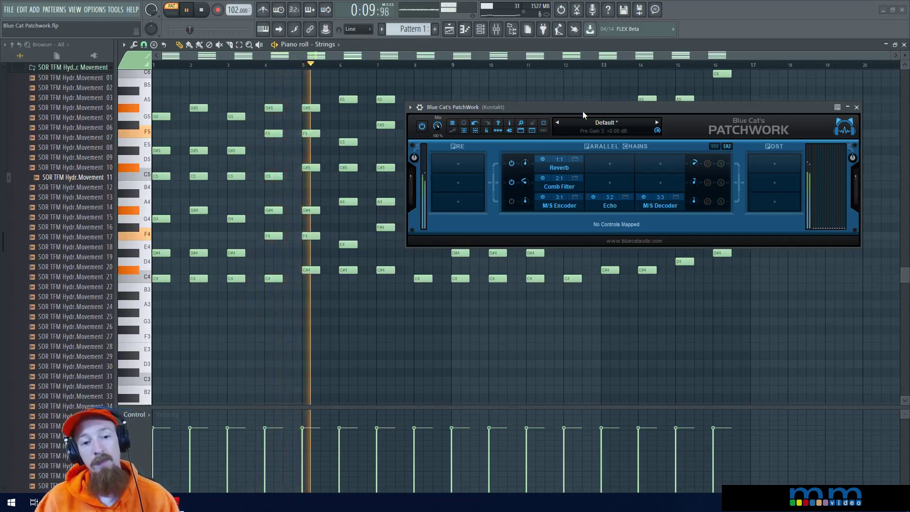
pyautogui.press('space')
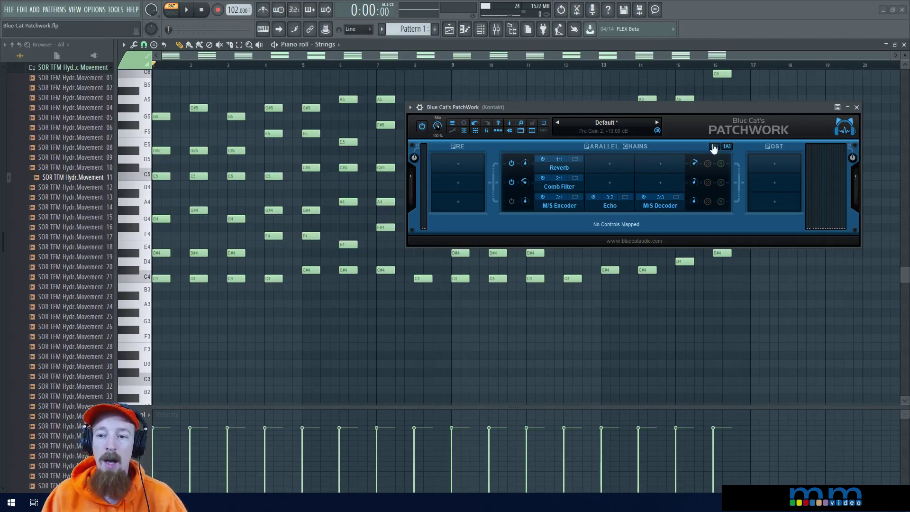
pyautogui.click(728, 147)
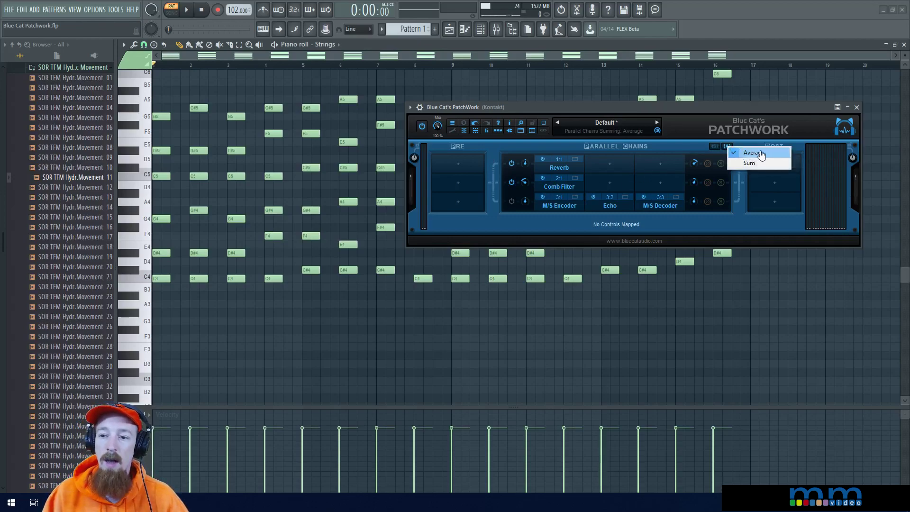
pyautogui.click(674, 149)
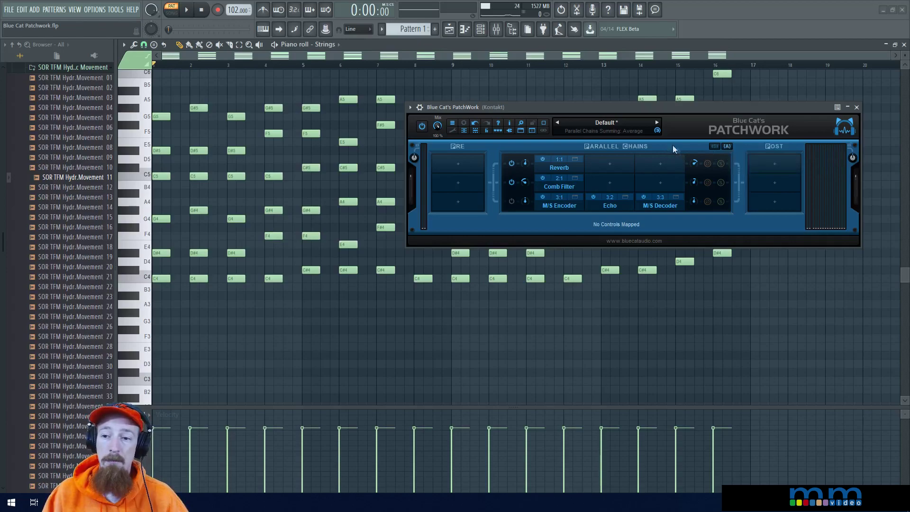
pyautogui.click(728, 146)
pyautogui.click(727, 147)
pyautogui.click(728, 147)
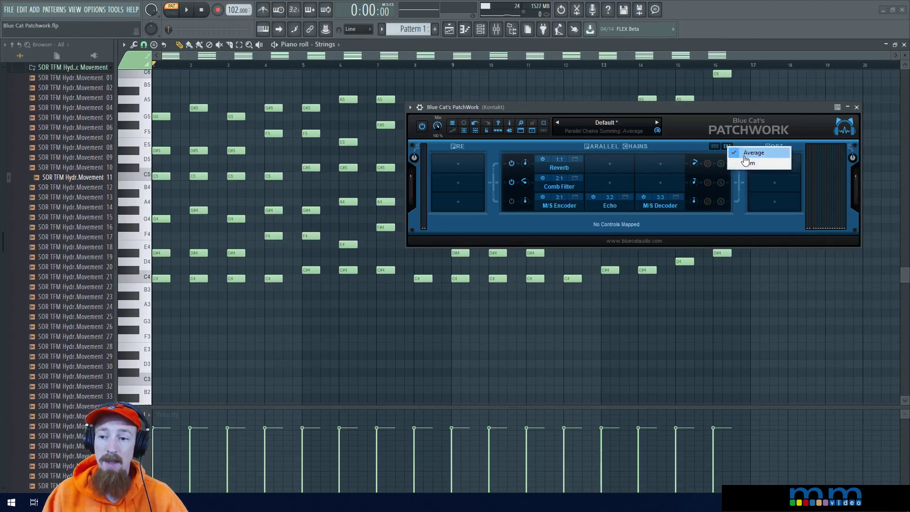
pyautogui.click(693, 149)
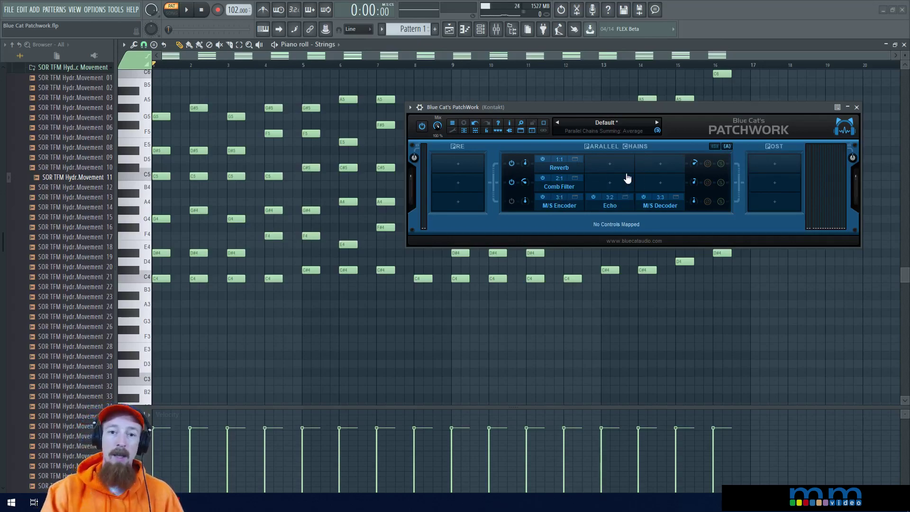
pyautogui.click(726, 147)
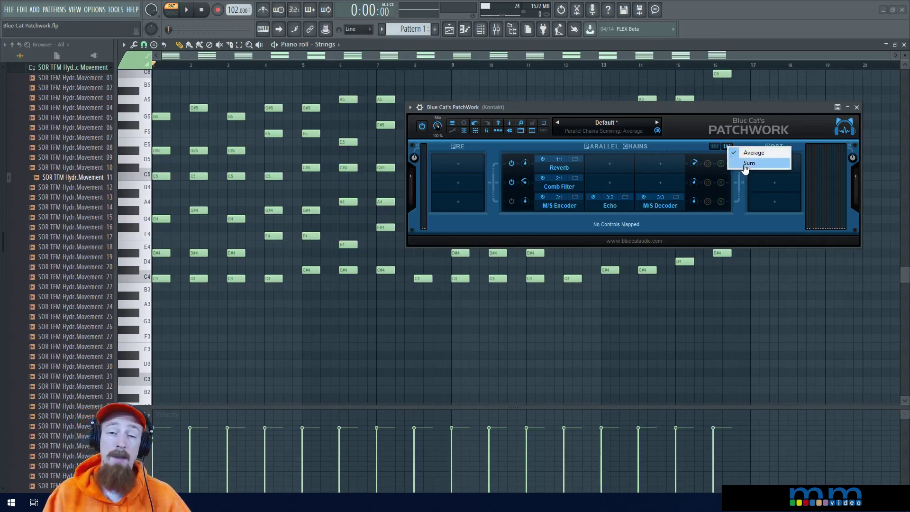
pyautogui.click(673, 149)
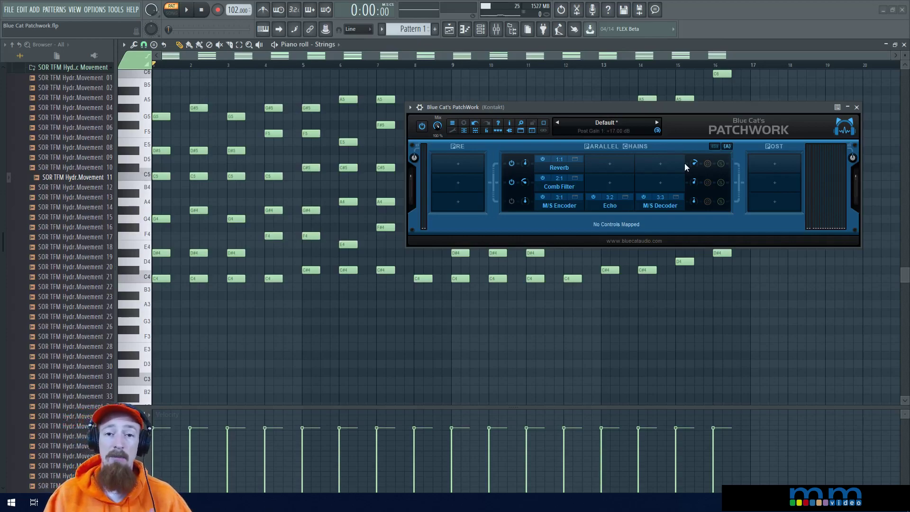
pyautogui.click(731, 149)
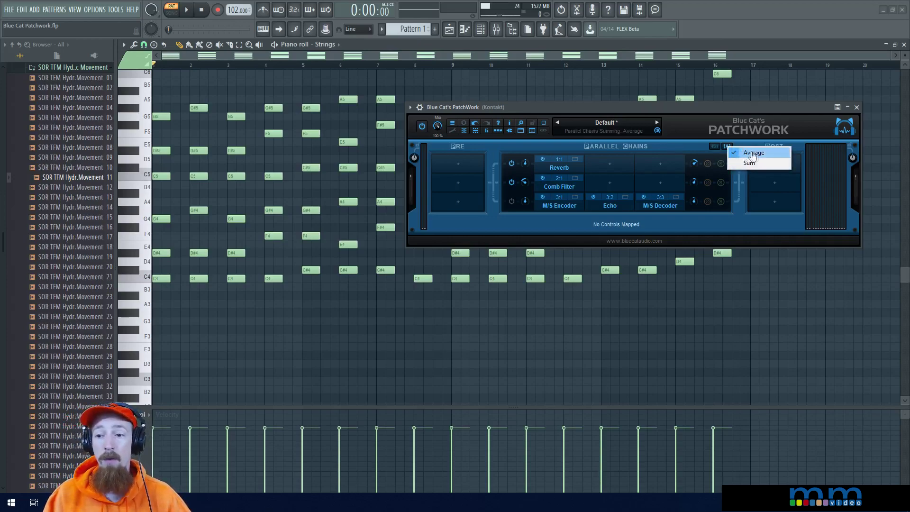
pyautogui.click(686, 149)
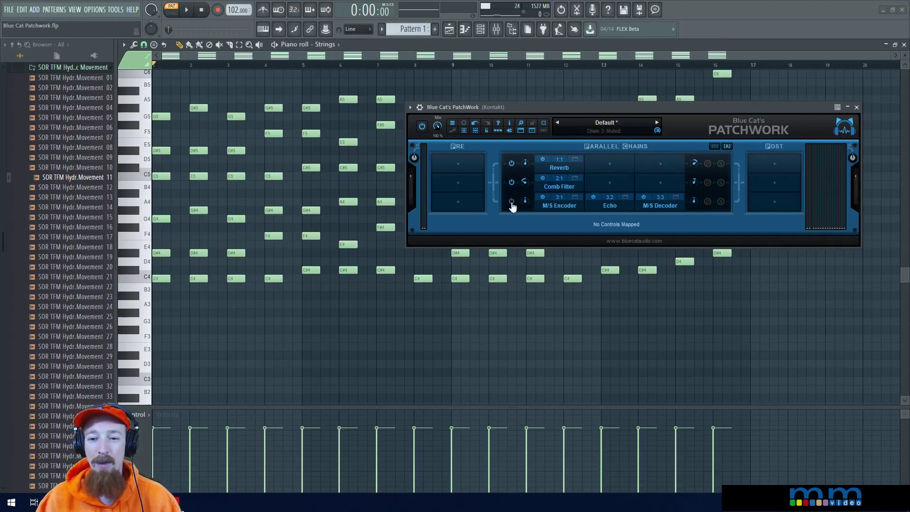
# Step: Inspect the M/S Encoder and Echo editors, closing each afterwards
pyautogui.click(576, 198)
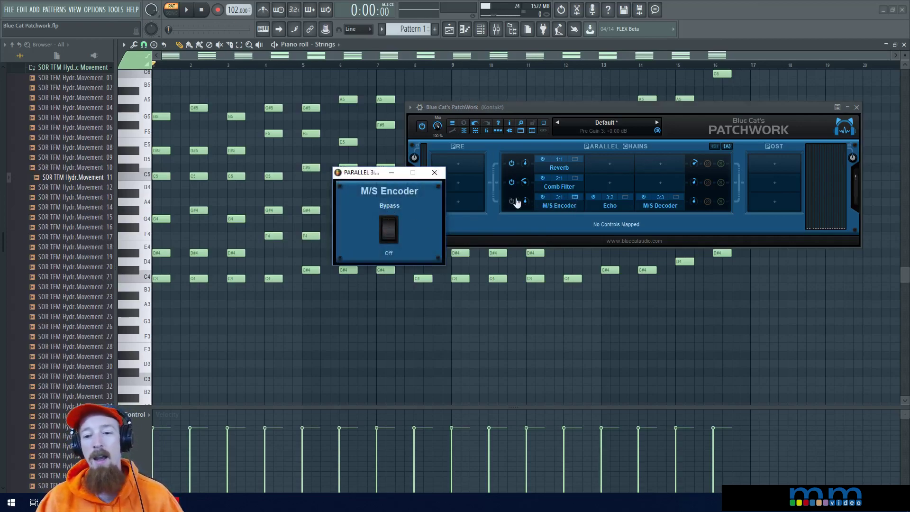
pyautogui.click(576, 199)
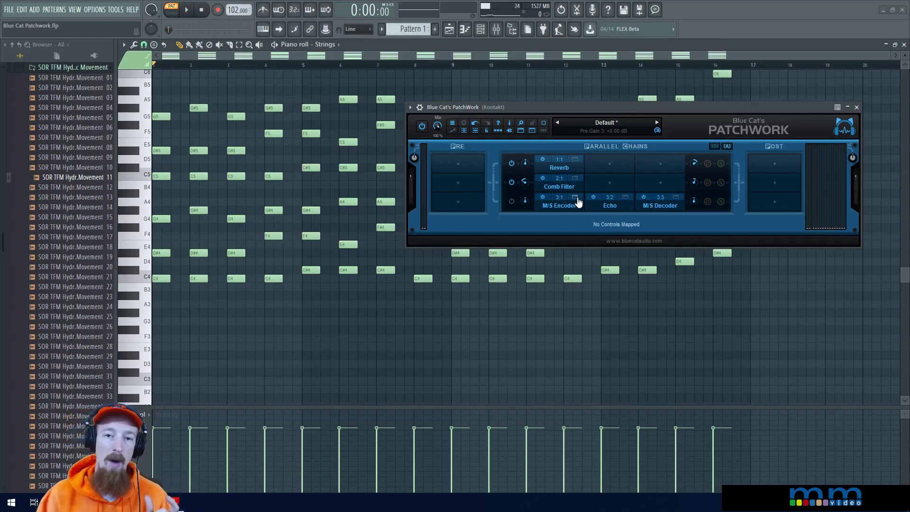
pyautogui.click(625, 196)
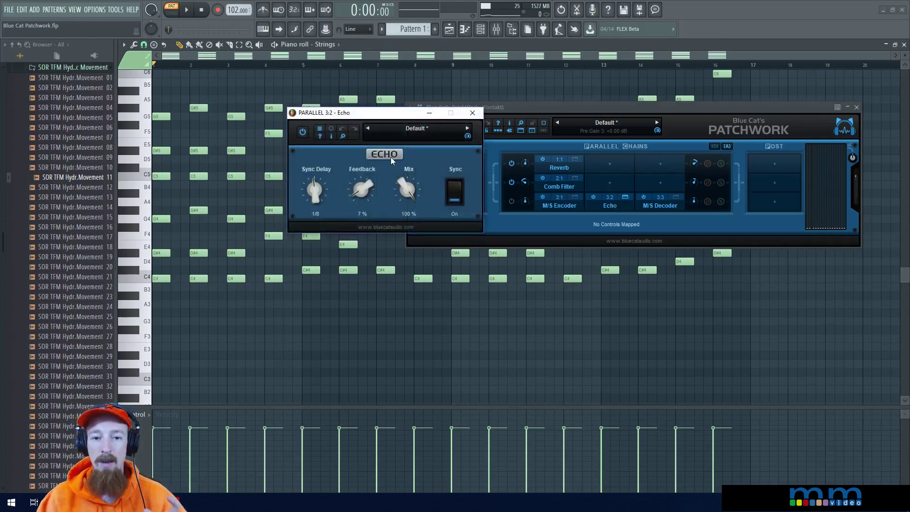
pyautogui.click(626, 196)
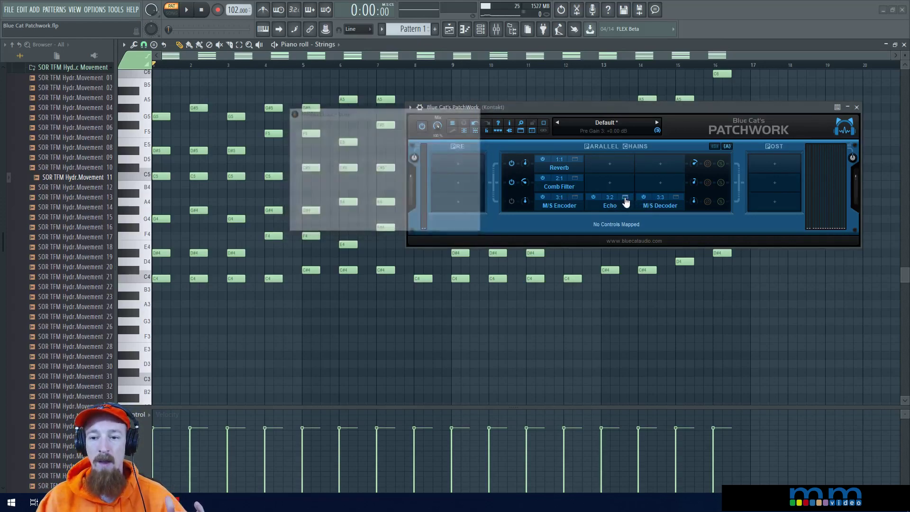
pyautogui.rightClick(610, 209)
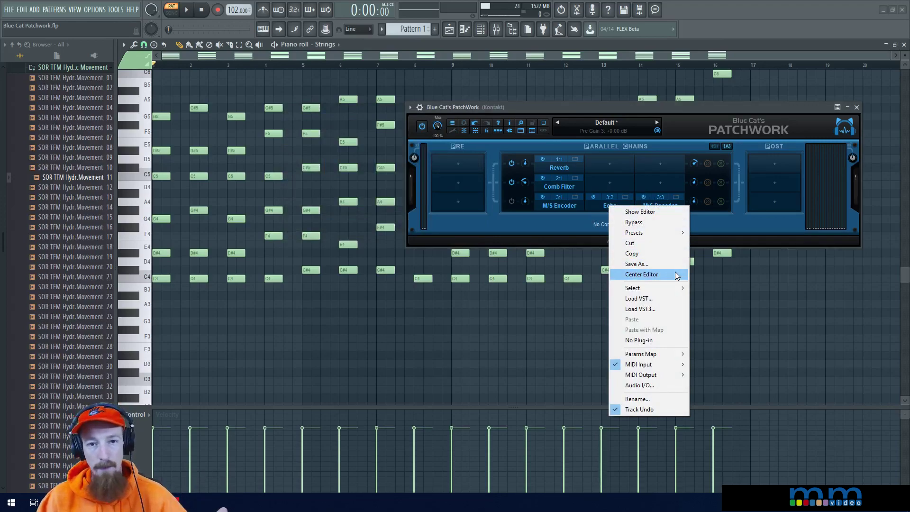
pyautogui.click(664, 386)
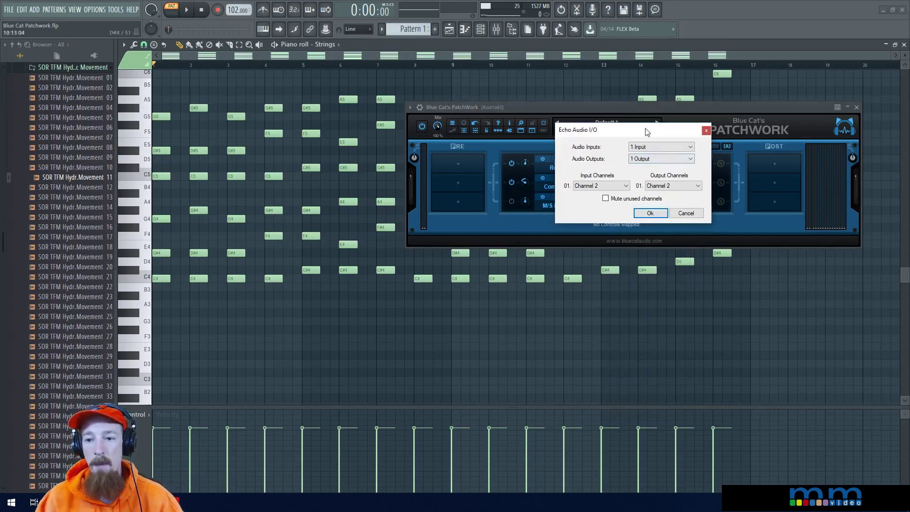
pyautogui.moveTo(648, 132); pyautogui.dragTo(418, 110)
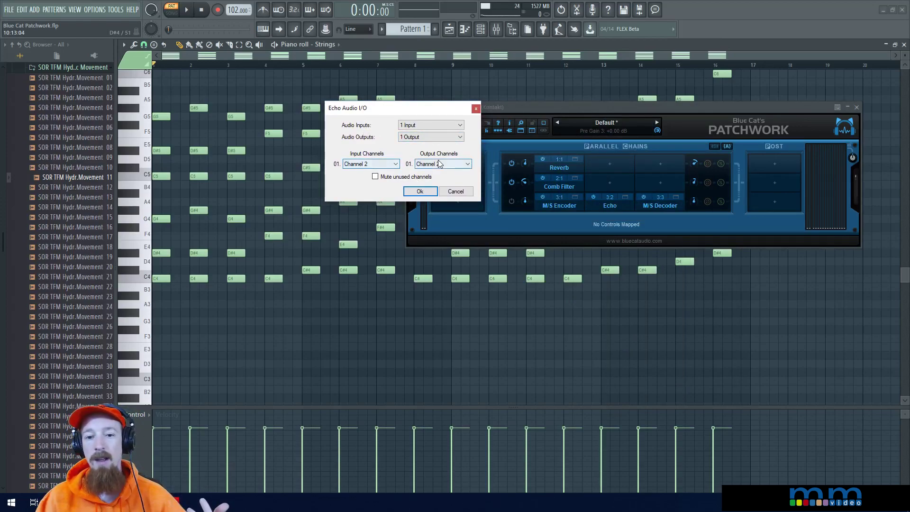
pyautogui.click(420, 191)
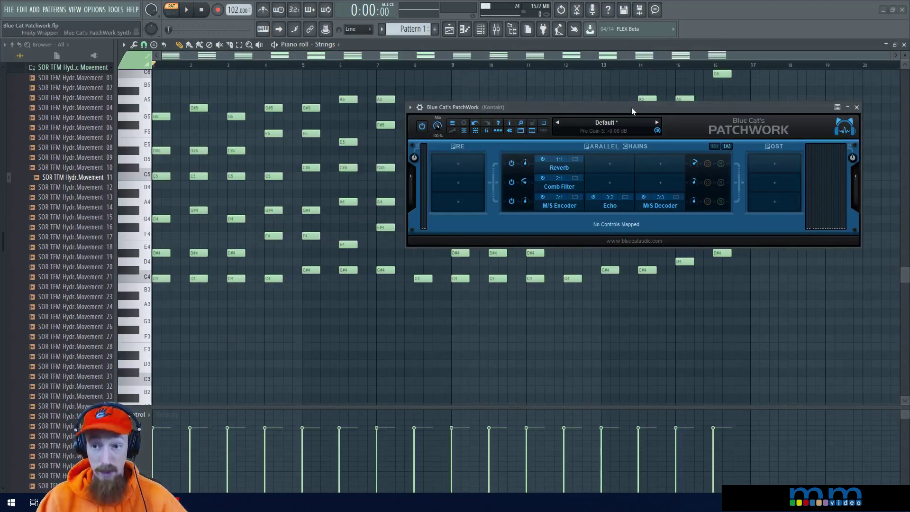
pyautogui.moveTo(631, 107); pyautogui.dragTo(616, 108)
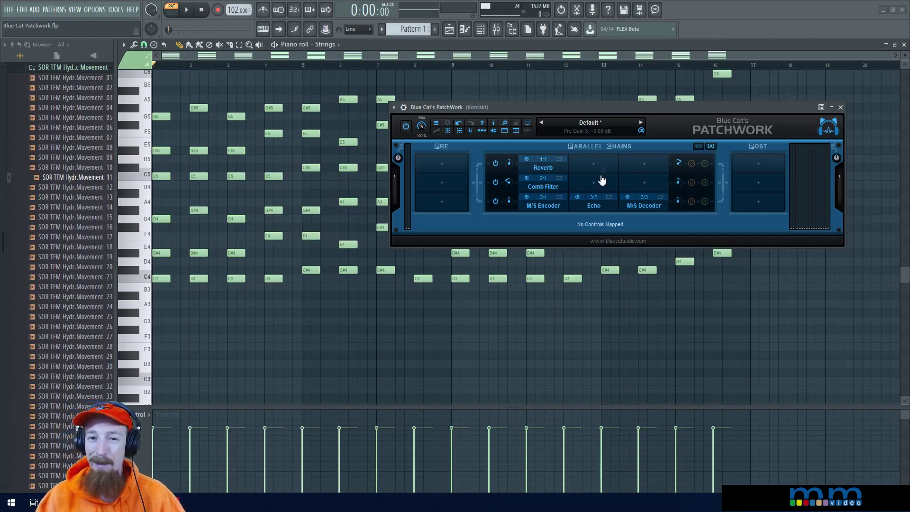
# Step: Move the PatchWork window higher and play the Strings pattern through its chains
pyautogui.moveTo(611, 108); pyautogui.dragTo(625, 88)
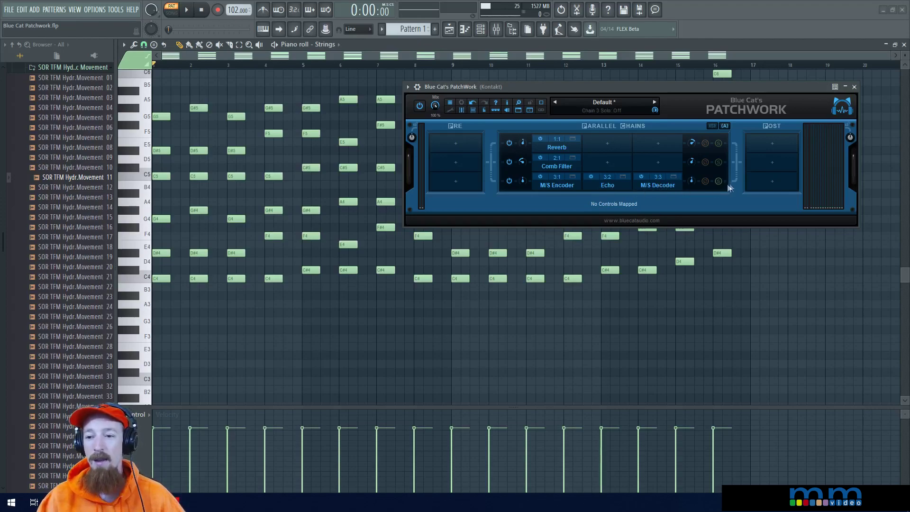
pyautogui.moveTo(658, 185); pyautogui.dragTo(554, 184)
pyautogui.moveTo(589, 89); pyautogui.dragTo(600, 92)
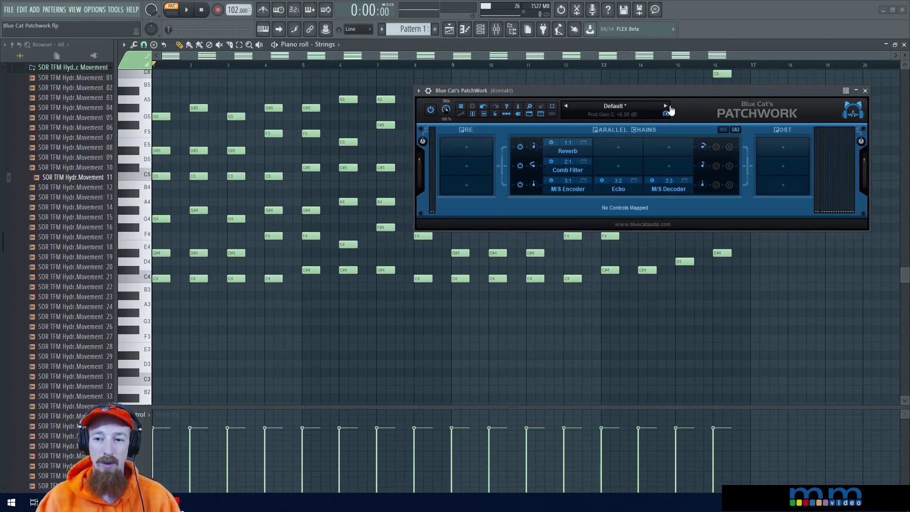
pyautogui.press('space')
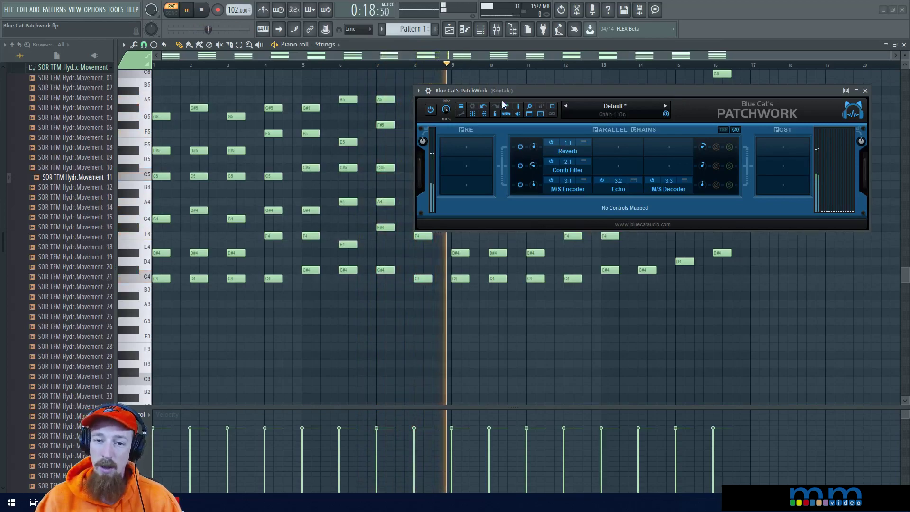
# Step: Mute the Reverb chain, audition the Strings again, then move PatchWork up
pyautogui.press('space')
pyautogui.click(521, 147)
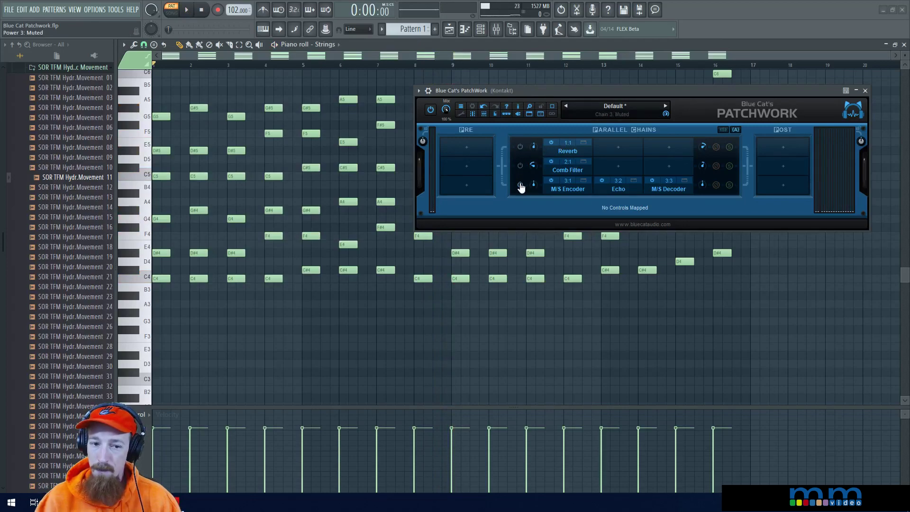
pyautogui.press('space')
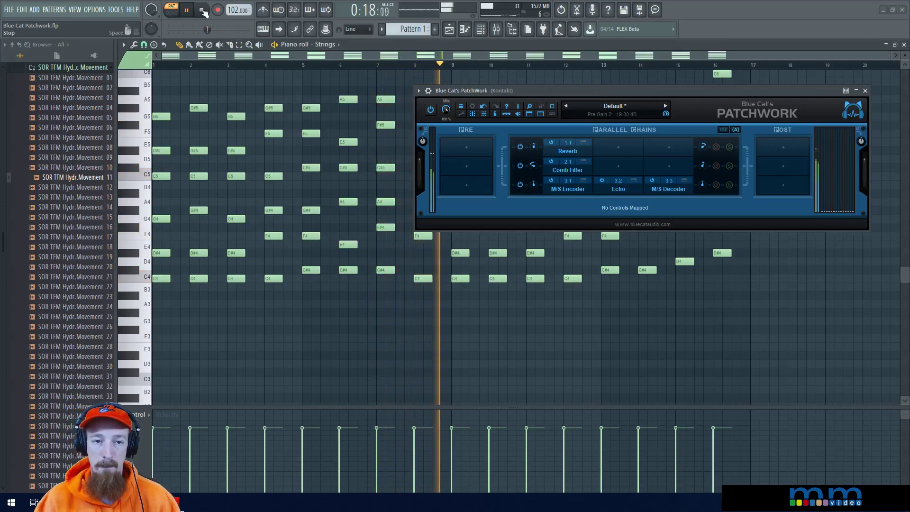
pyautogui.press('space')
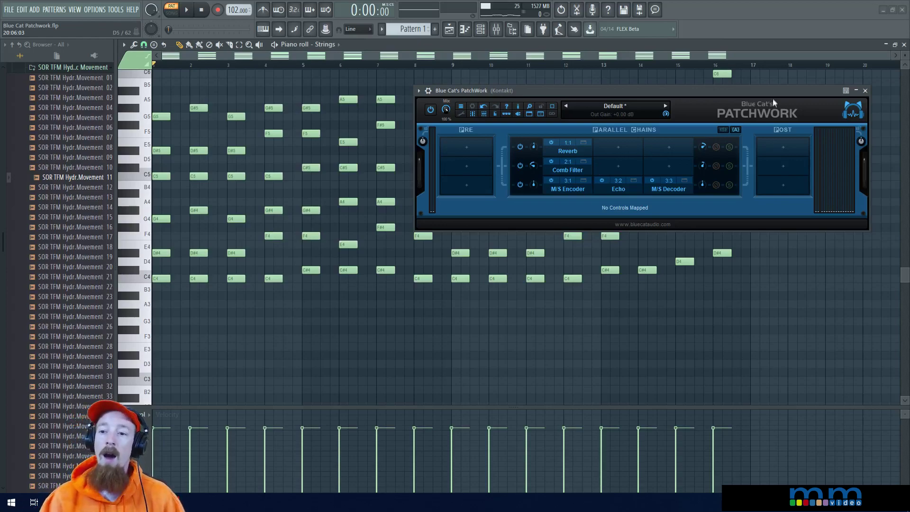
pyautogui.moveTo(710, 93); pyautogui.dragTo(707, 72)
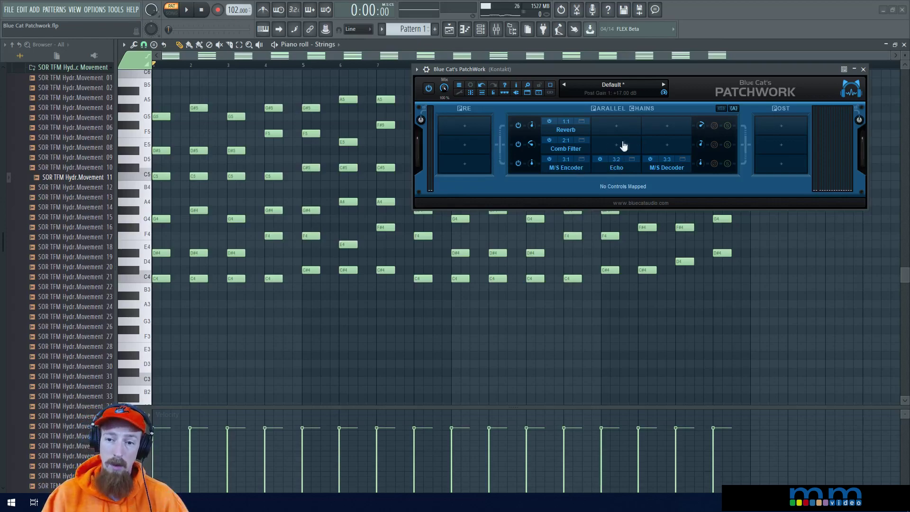
# Step: Close PatchWork and the Strings piano roll, then open the PatchWork Synth channel
pyautogui.click(863, 69)
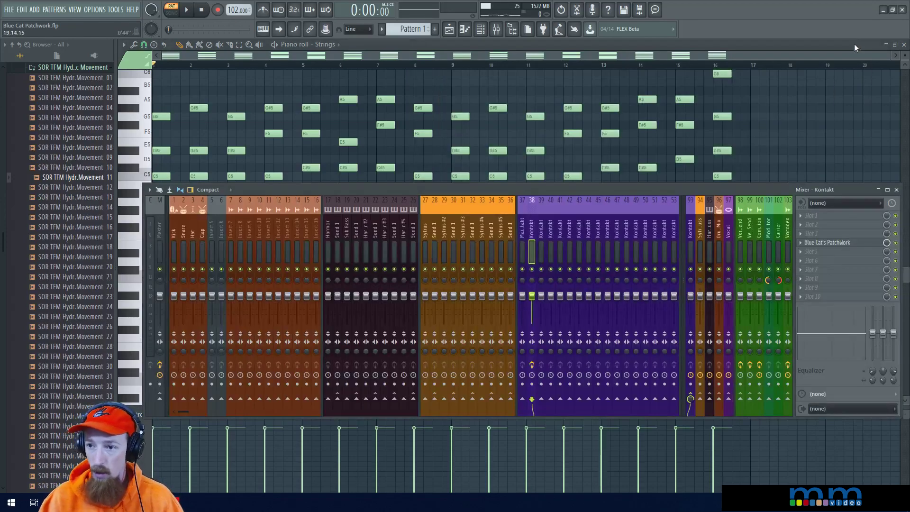
pyautogui.click(896, 48)
pyautogui.click(897, 49)
pyautogui.click(242, 426)
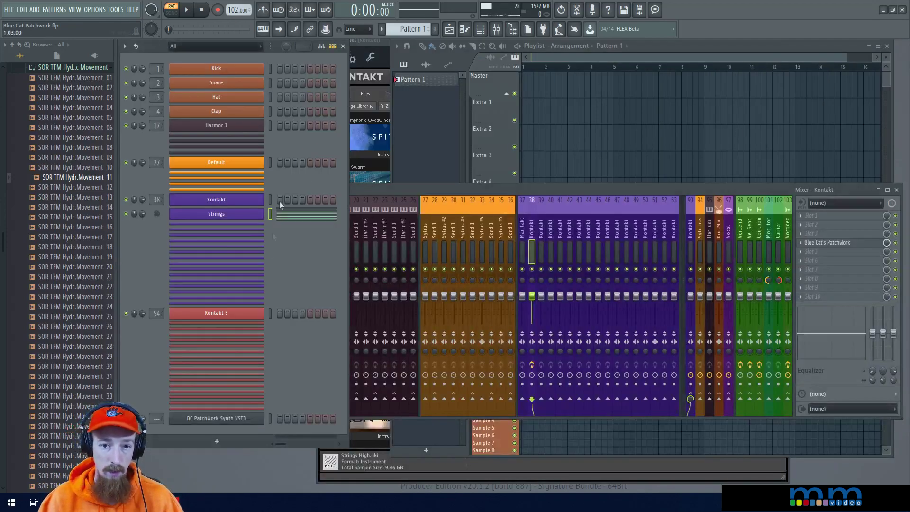
pyautogui.click(242, 419)
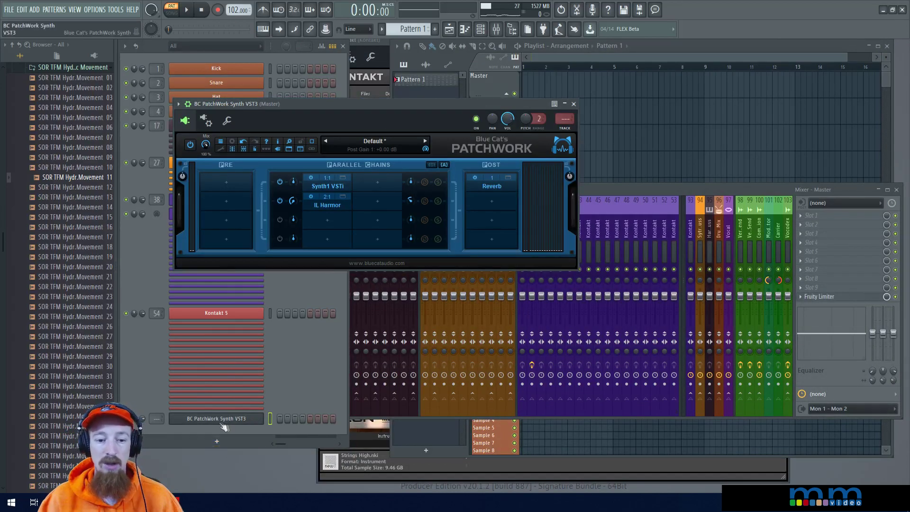
# Step: Show the IL Harmor editor hosted in PatchWork Synth
pyautogui.moveTo(409, 114); pyautogui.dragTo(571, 88)
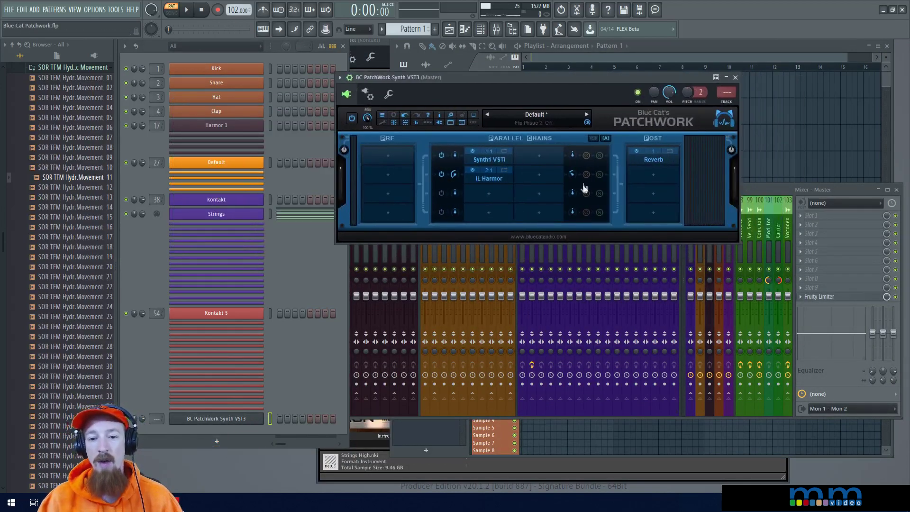
pyautogui.click(507, 172)
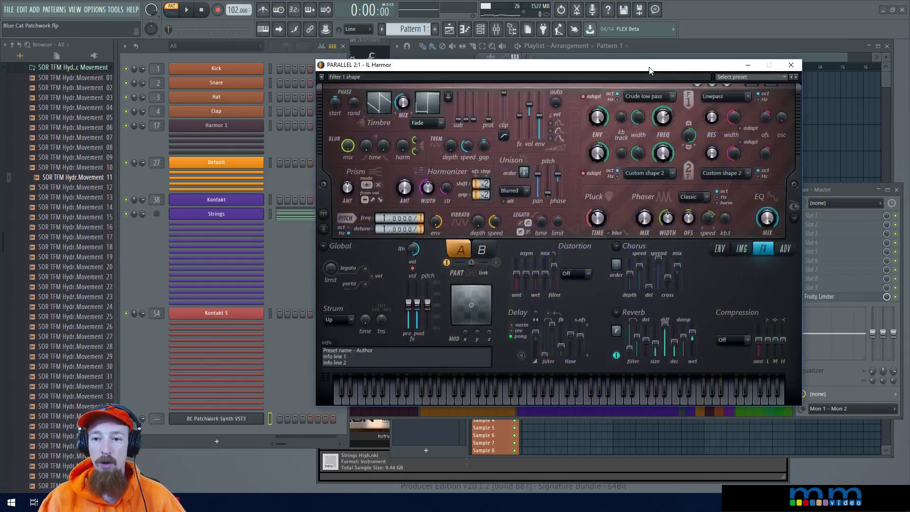
pyautogui.moveTo(652, 74); pyautogui.dragTo(525, 69)
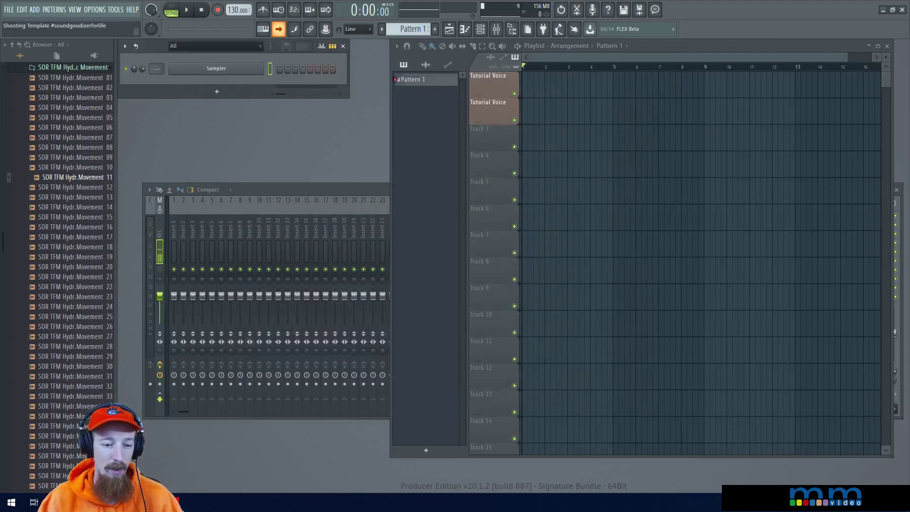
# Step: Return to the Blue Cat Patchwork project with the PatchWork Synth window in view
pyautogui.click(47, 429)
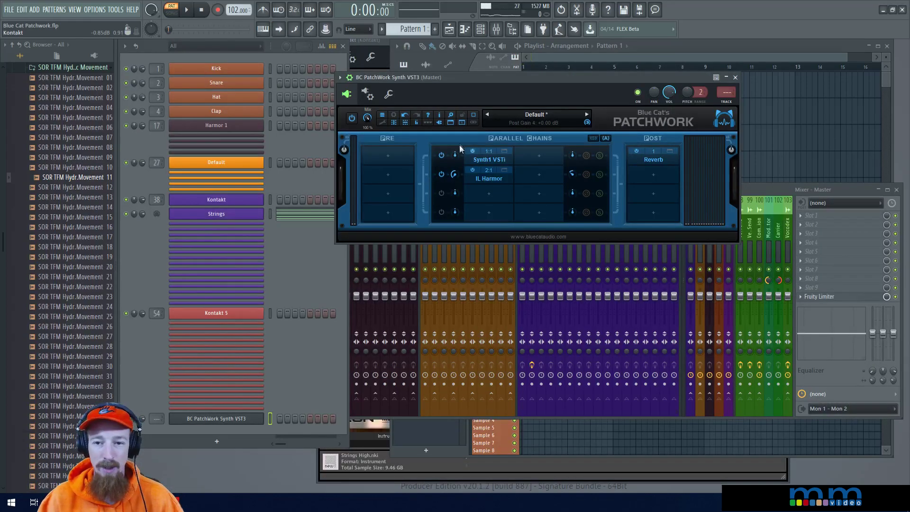
pyautogui.click(503, 176)
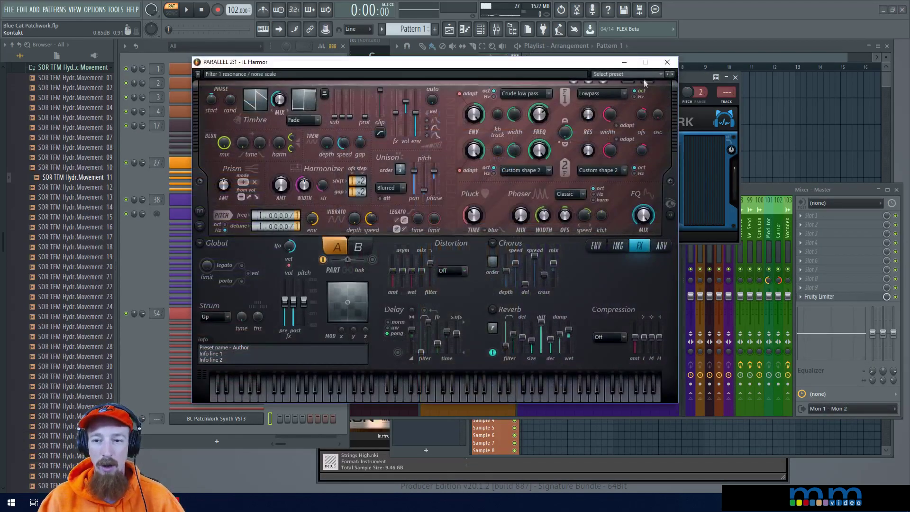
pyautogui.click(667, 64)
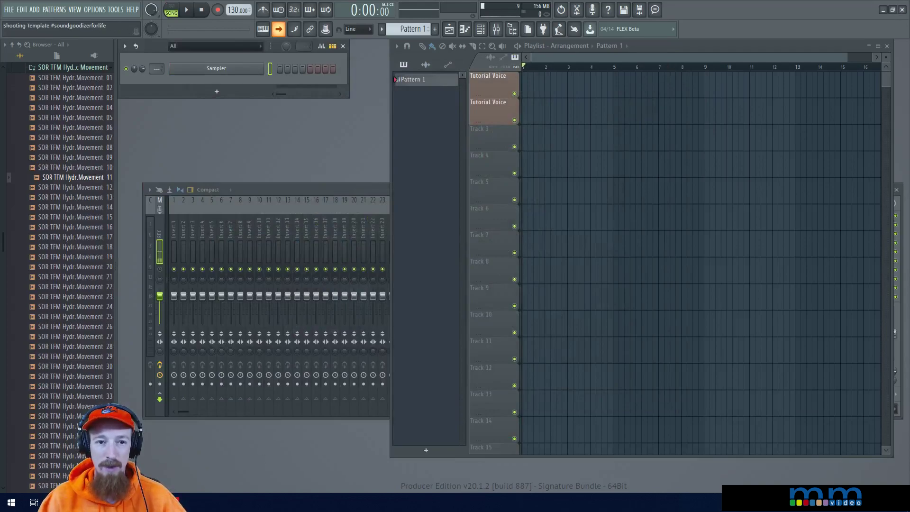
pyautogui.moveTo(176, 502)
pyautogui.click(43, 446)
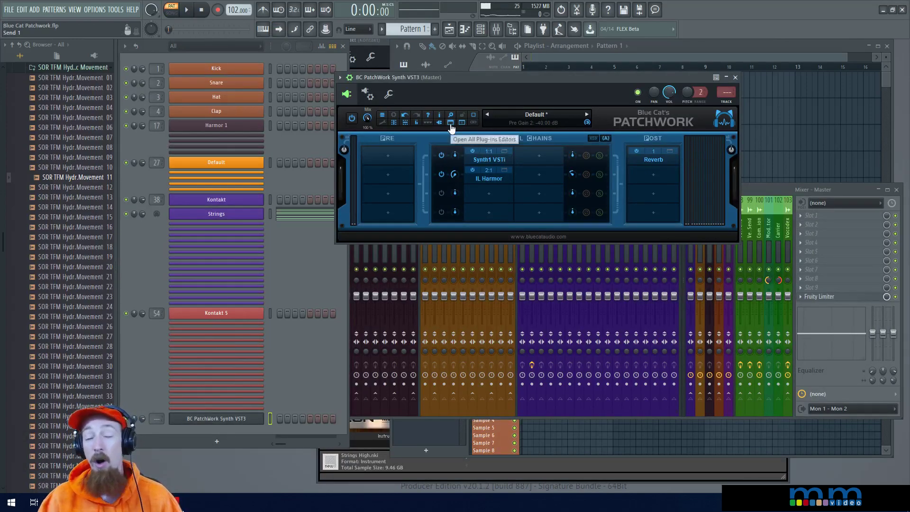
pyautogui.moveTo(512, 79); pyautogui.dragTo(447, 62)
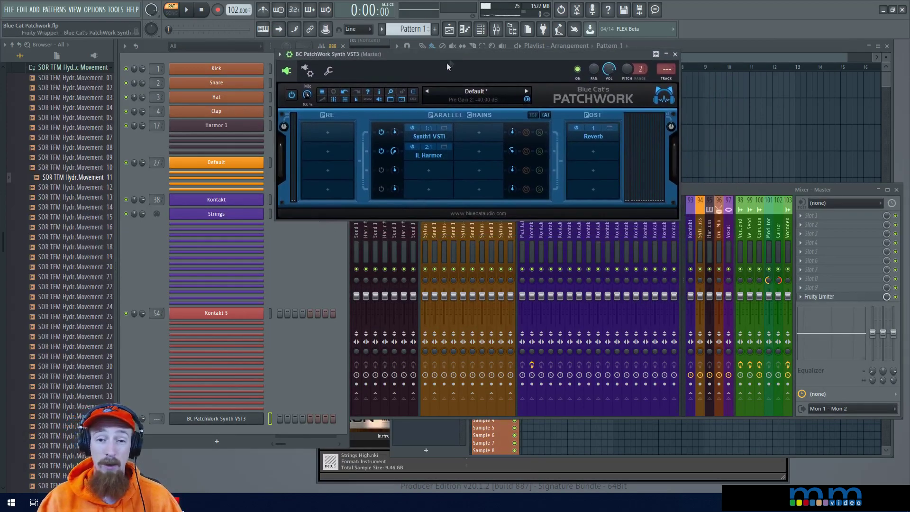
# Step: Open all hosted editors at once to inspect Synth1 and Harmor, then close them
pyautogui.click(391, 99)
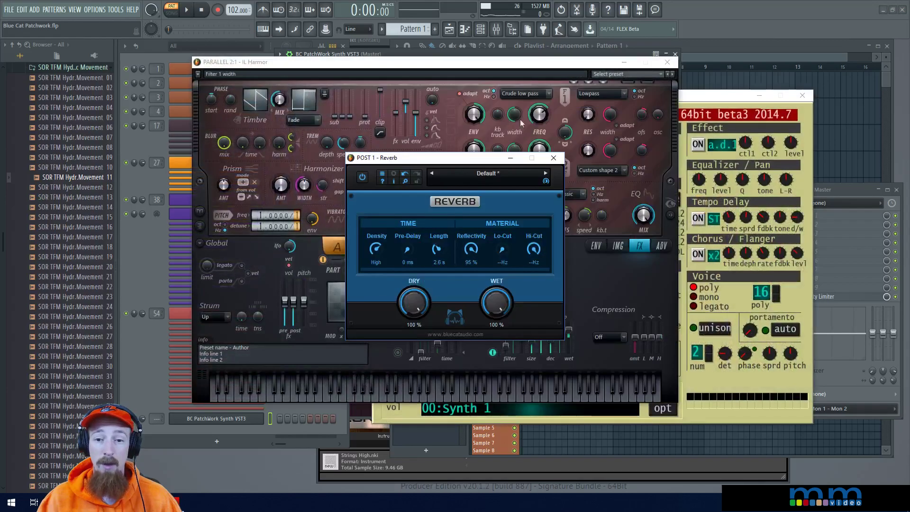
pyautogui.moveTo(527, 67); pyautogui.dragTo(817, 131)
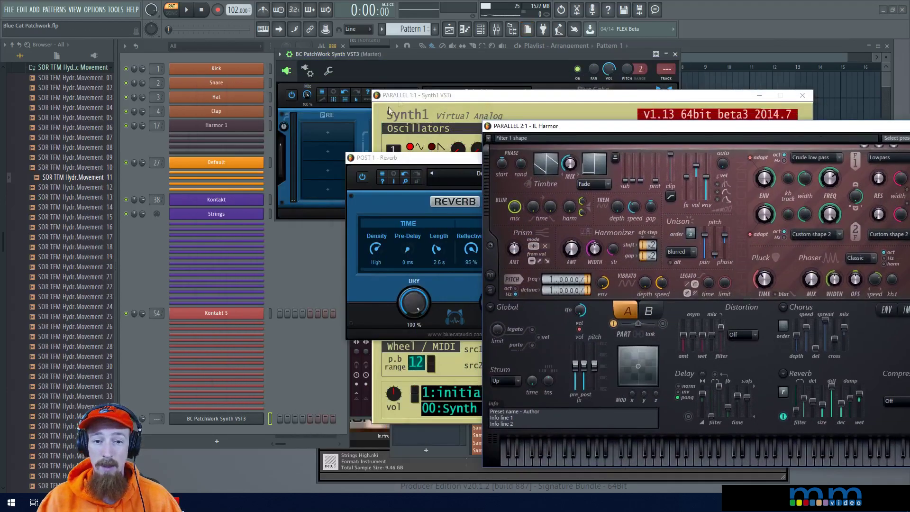
pyautogui.moveTo(440, 56); pyautogui.dragTo(282, 55)
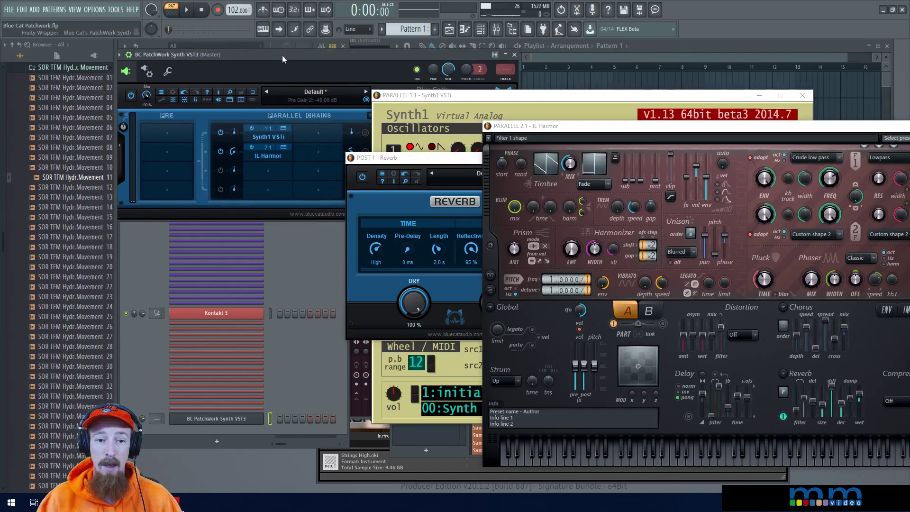
pyautogui.click(240, 100)
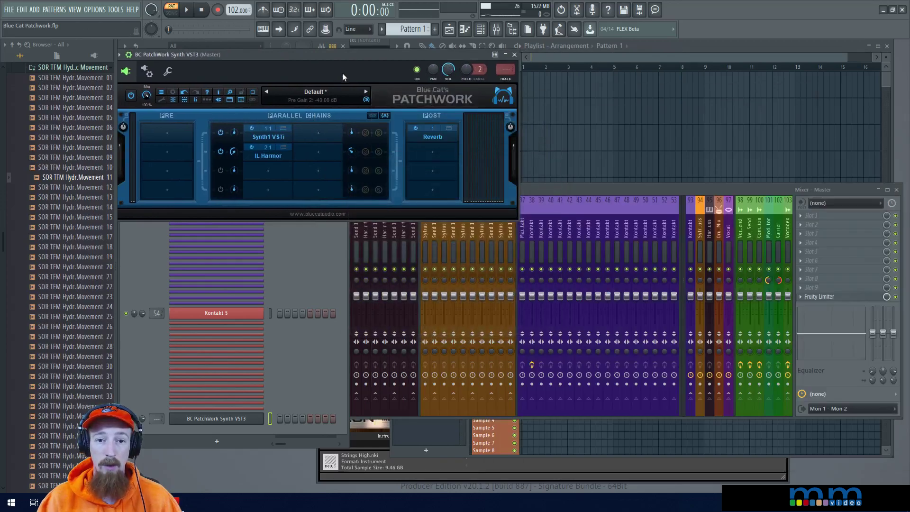
# Step: Check the post Reverb's editor and close it again
pyautogui.moveTo(352, 59); pyautogui.dragTo(478, 63)
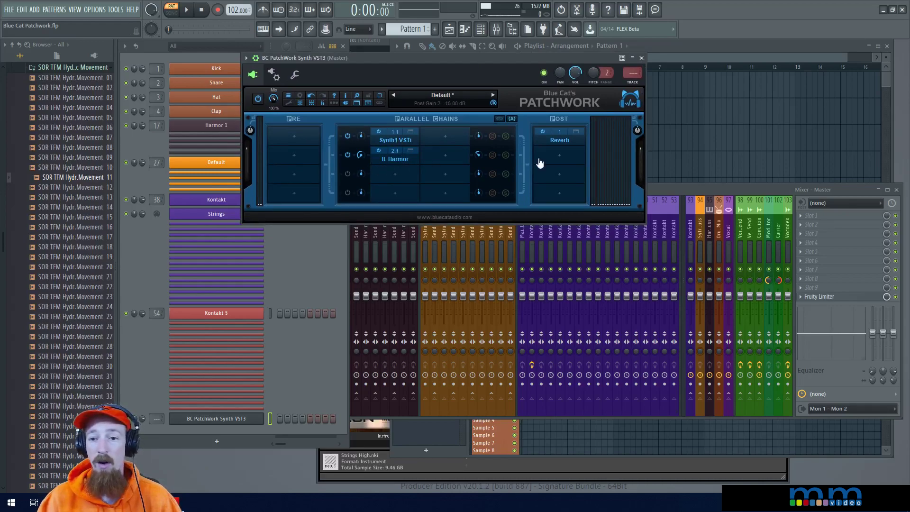
pyautogui.click(577, 133)
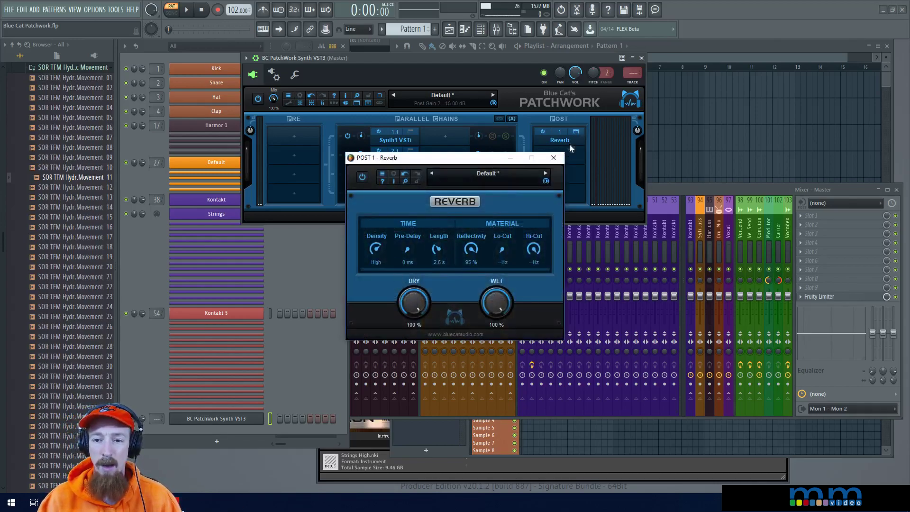
pyautogui.click(577, 134)
pyautogui.moveTo(476, 60); pyautogui.dragTo(488, 76)
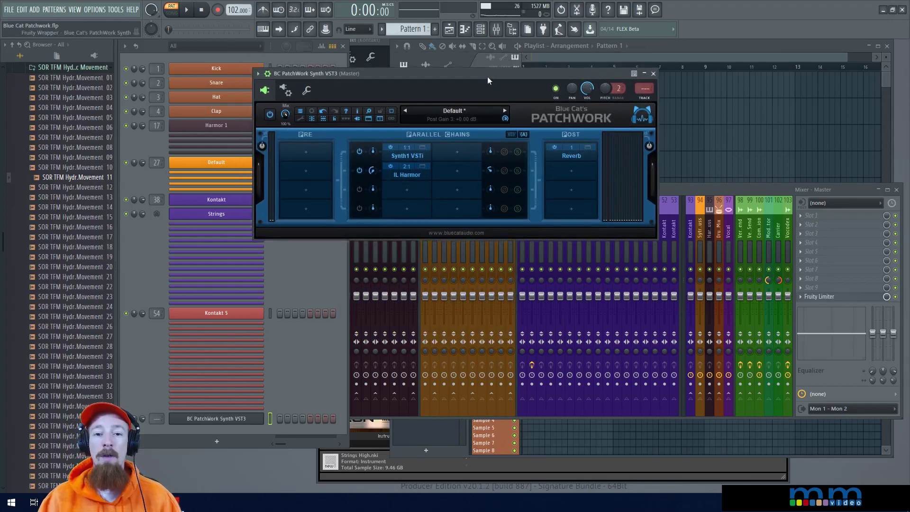
# Step: Mute Harmor, lower Synth1's pre gain to -9 dB, then re-enable both chains
pyautogui.click(359, 171)
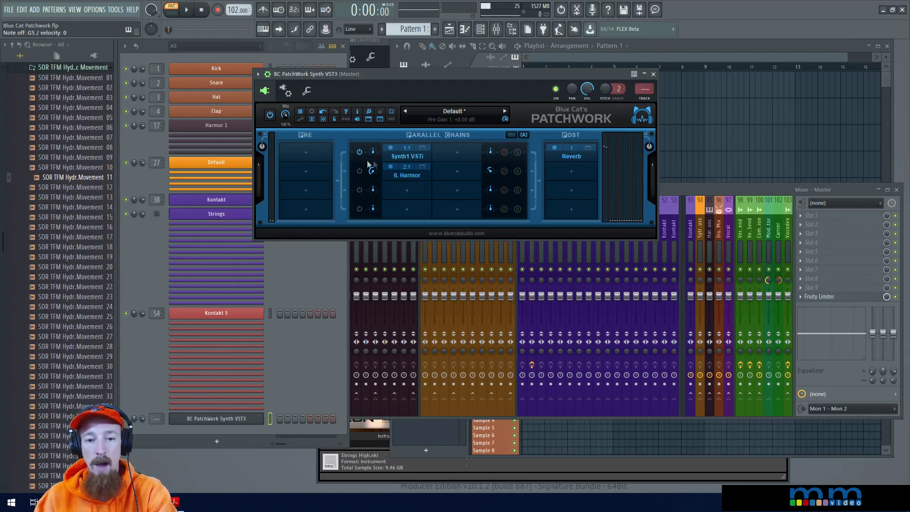
pyautogui.moveTo(372, 151); pyautogui.dragTo(374, 167)
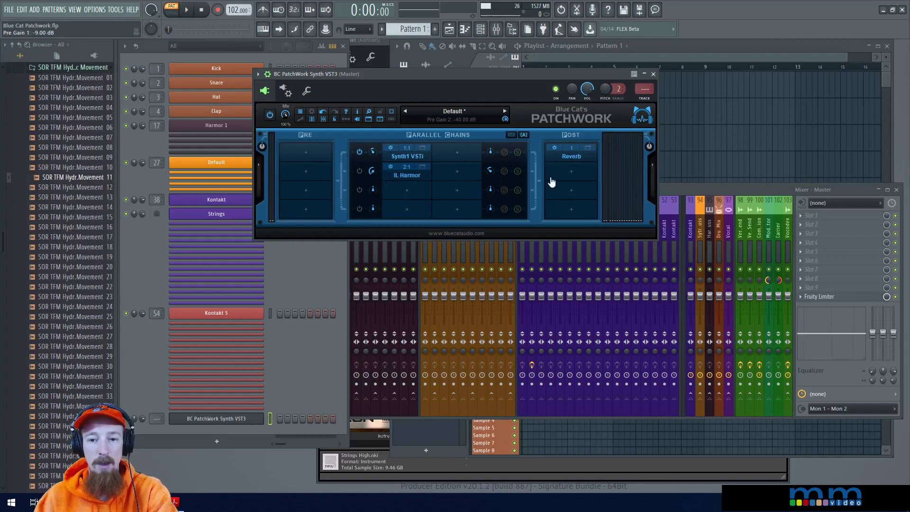
pyautogui.click(361, 171)
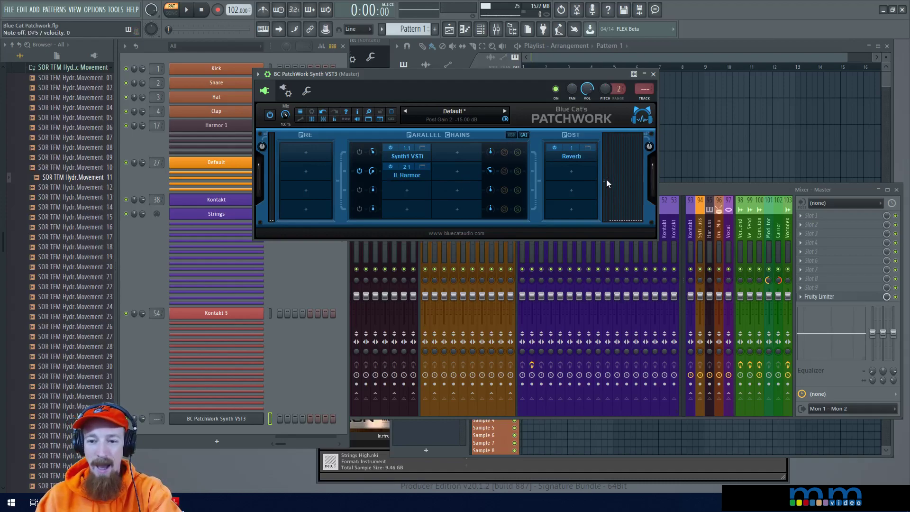
pyautogui.click(359, 152)
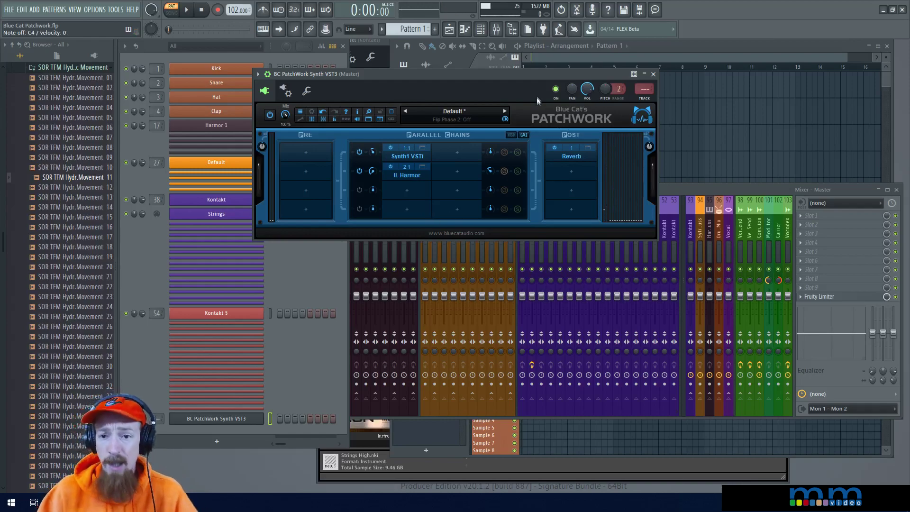
# Step: Bring the full mixer forward over the channel rack, then reposition the PatchWork Synth window on top
pyautogui.moveTo(537, 76); pyautogui.dragTo(506, 60)
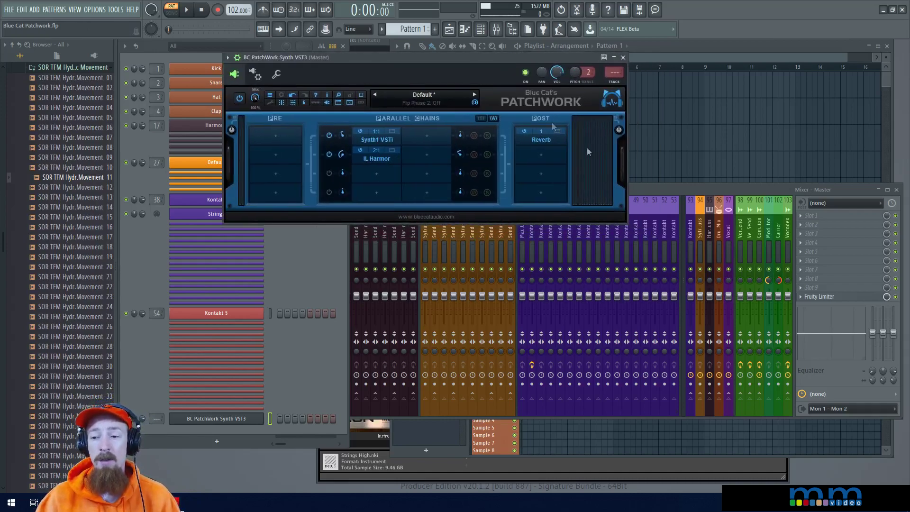
pyautogui.click(753, 188)
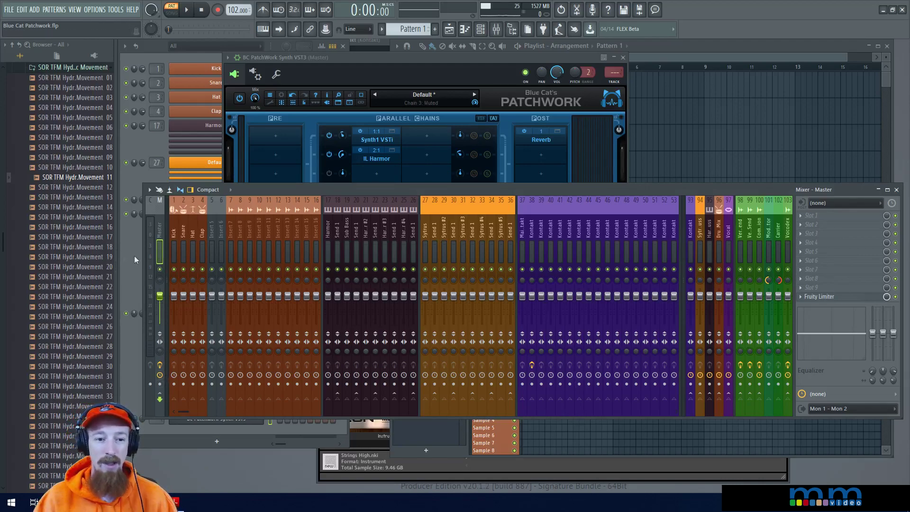
pyautogui.moveTo(468, 73); pyautogui.dragTo(576, 86)
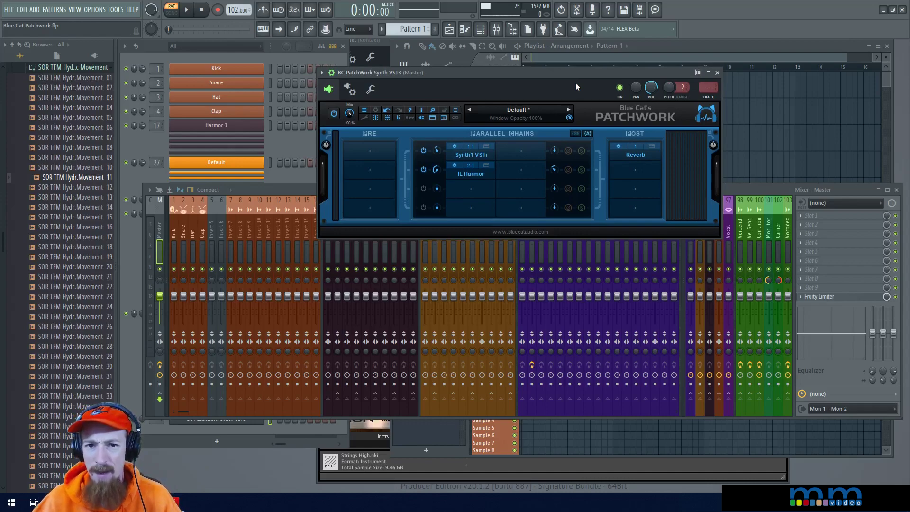